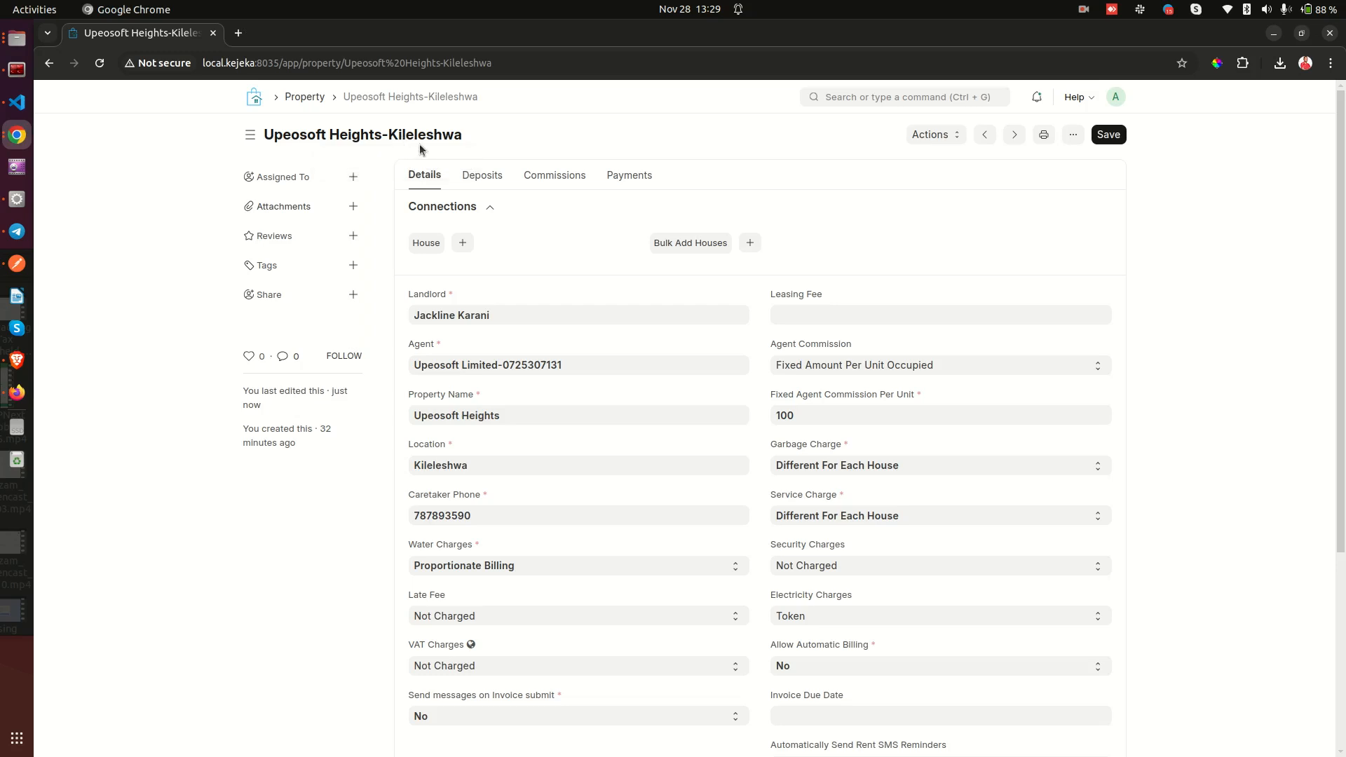
scroll(614, 389, down, 4)
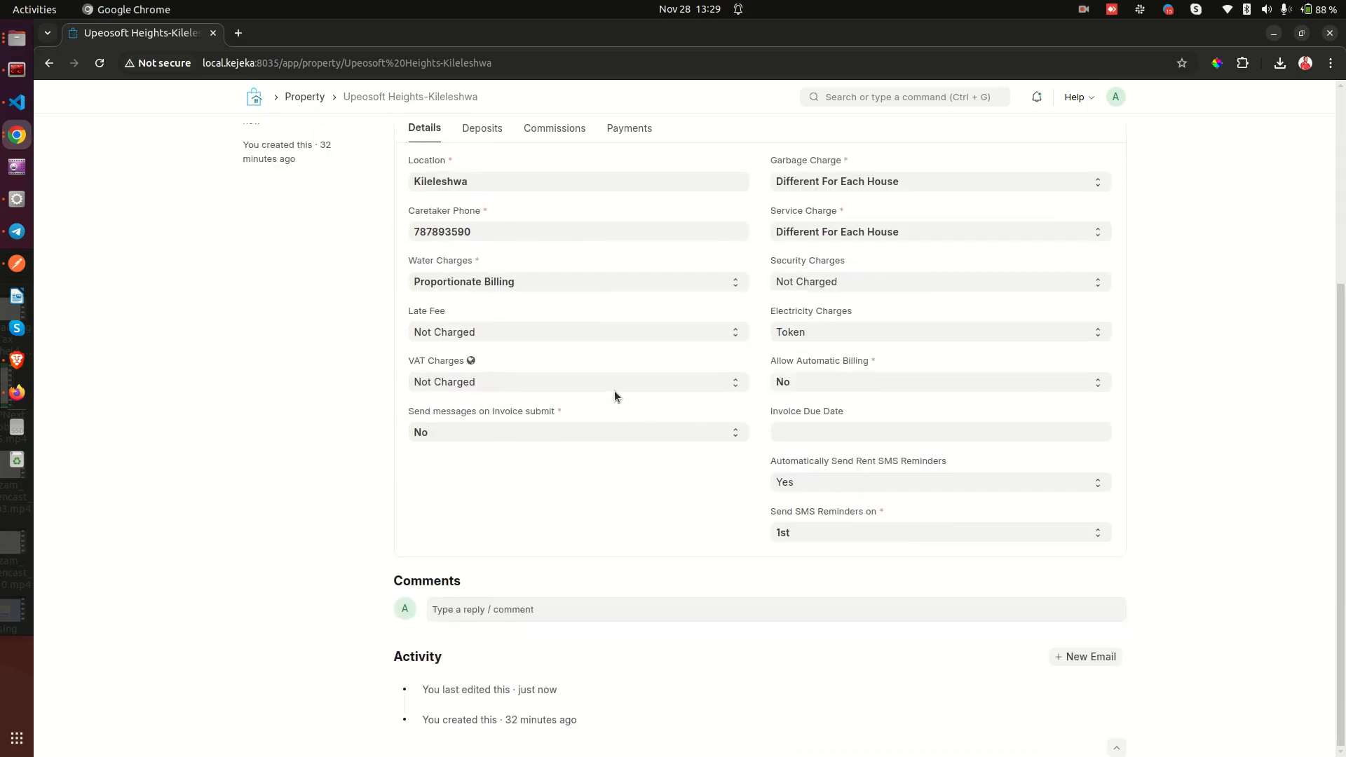
scroll(614, 389, up, 4)
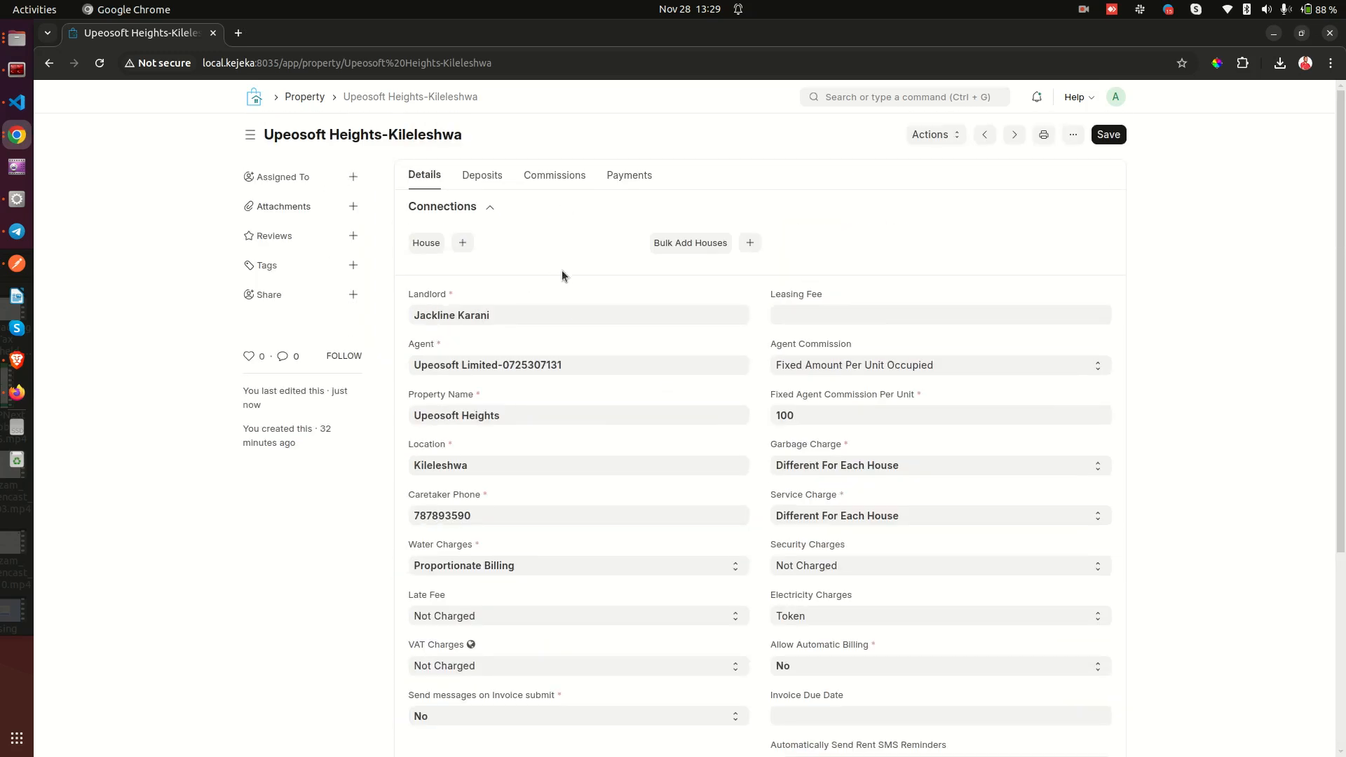
click(484, 207)
click(484, 206)
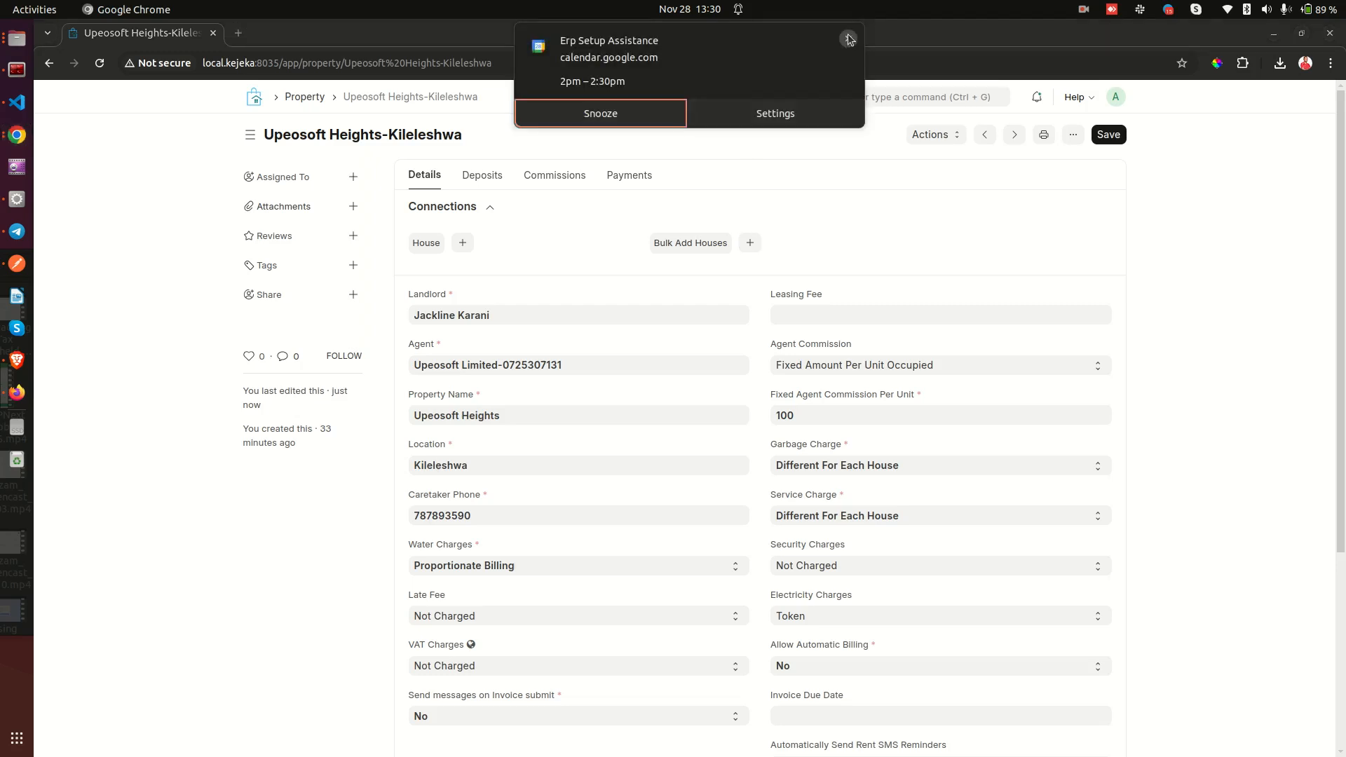
Start a bulk house entry for the Upeosoft Heights-Kileleshwa property with house type 1 BEDROOM and 5 houses.
click(849, 38)
click(750, 242)
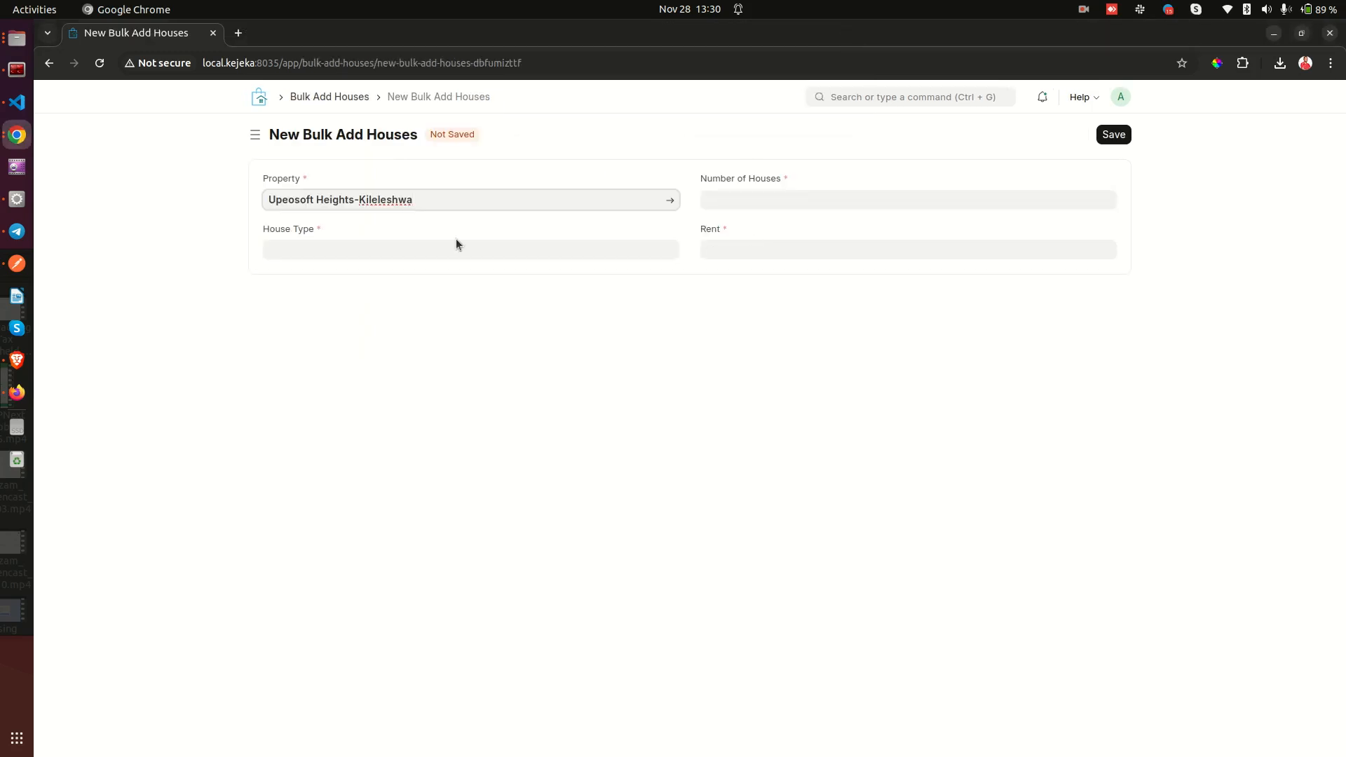
click(297, 247)
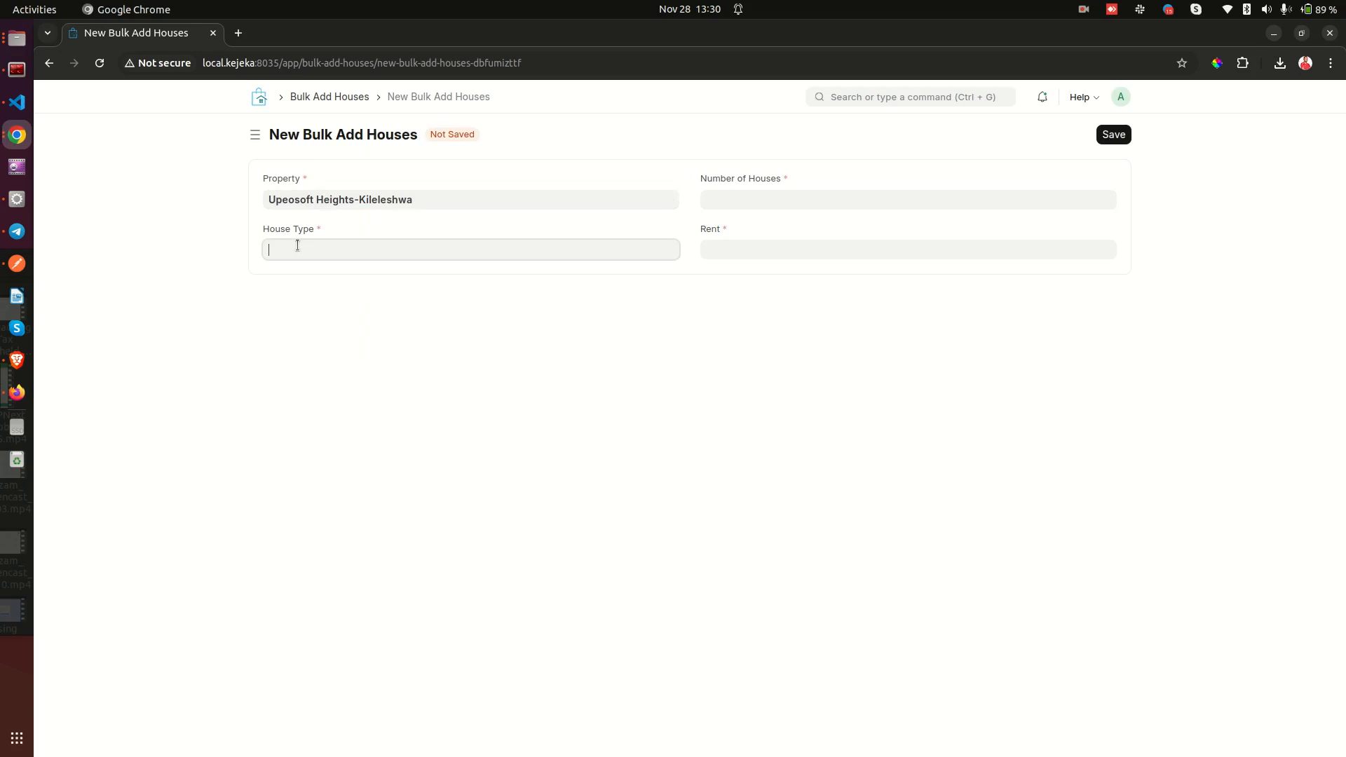
click(304, 280)
click(739, 194)
text(5)
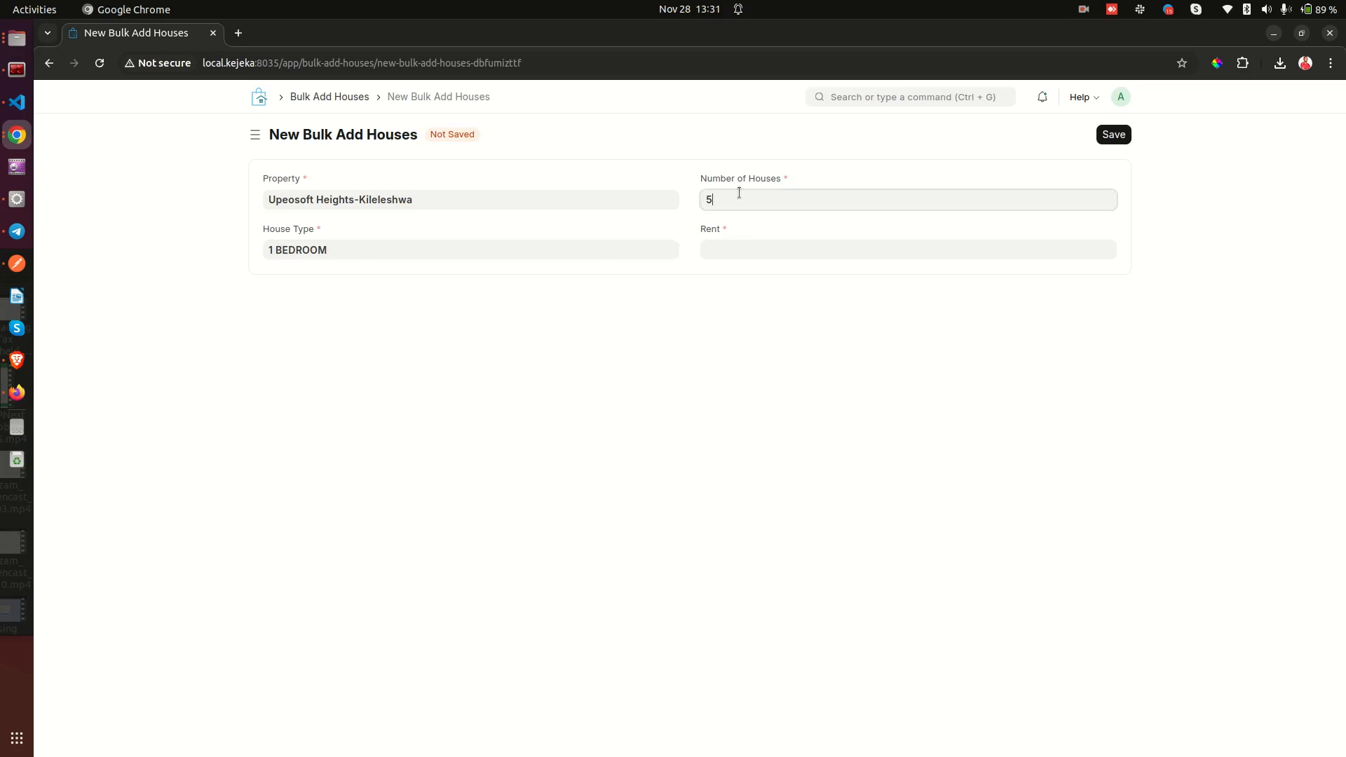
Set the rent for the bulk-added houses to 20,000 and save the entry.
click(733, 255)
text(20000)
click(716, 378)
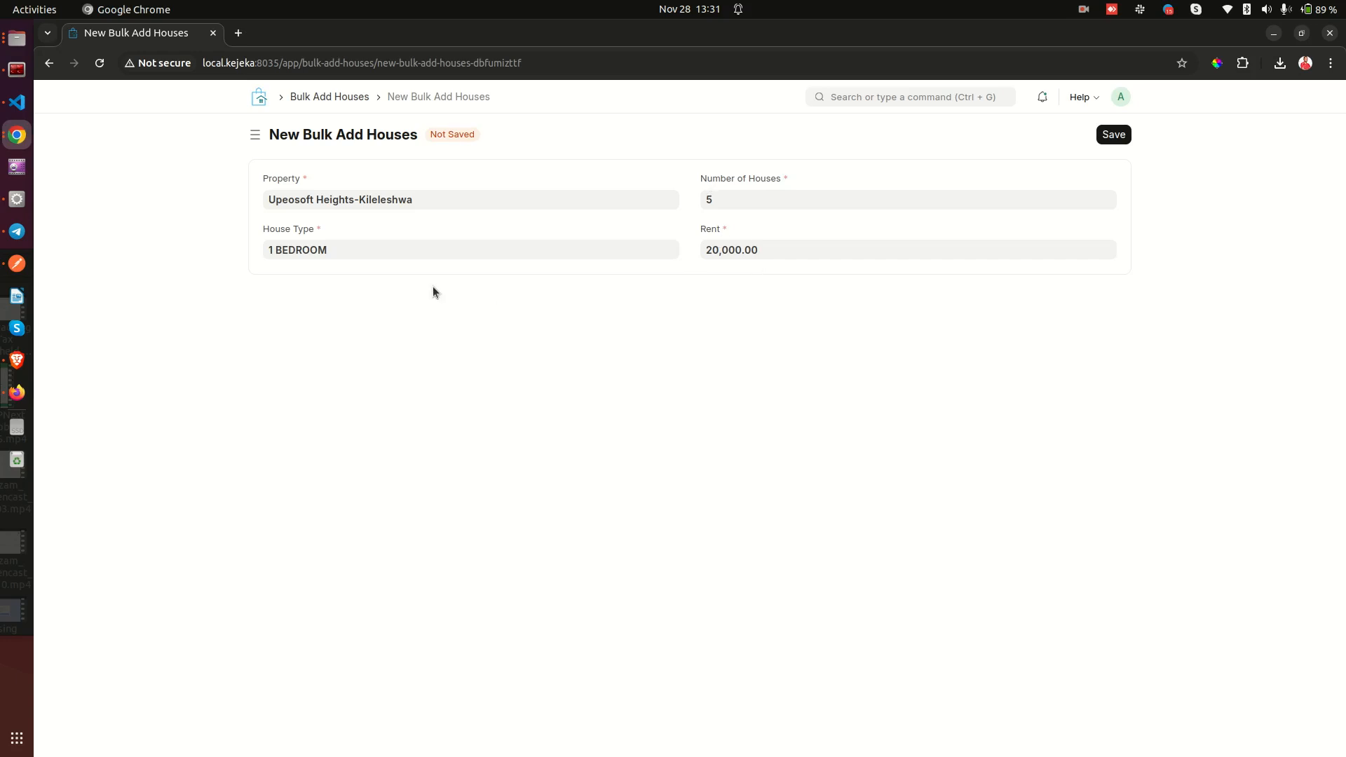
click(1110, 140)
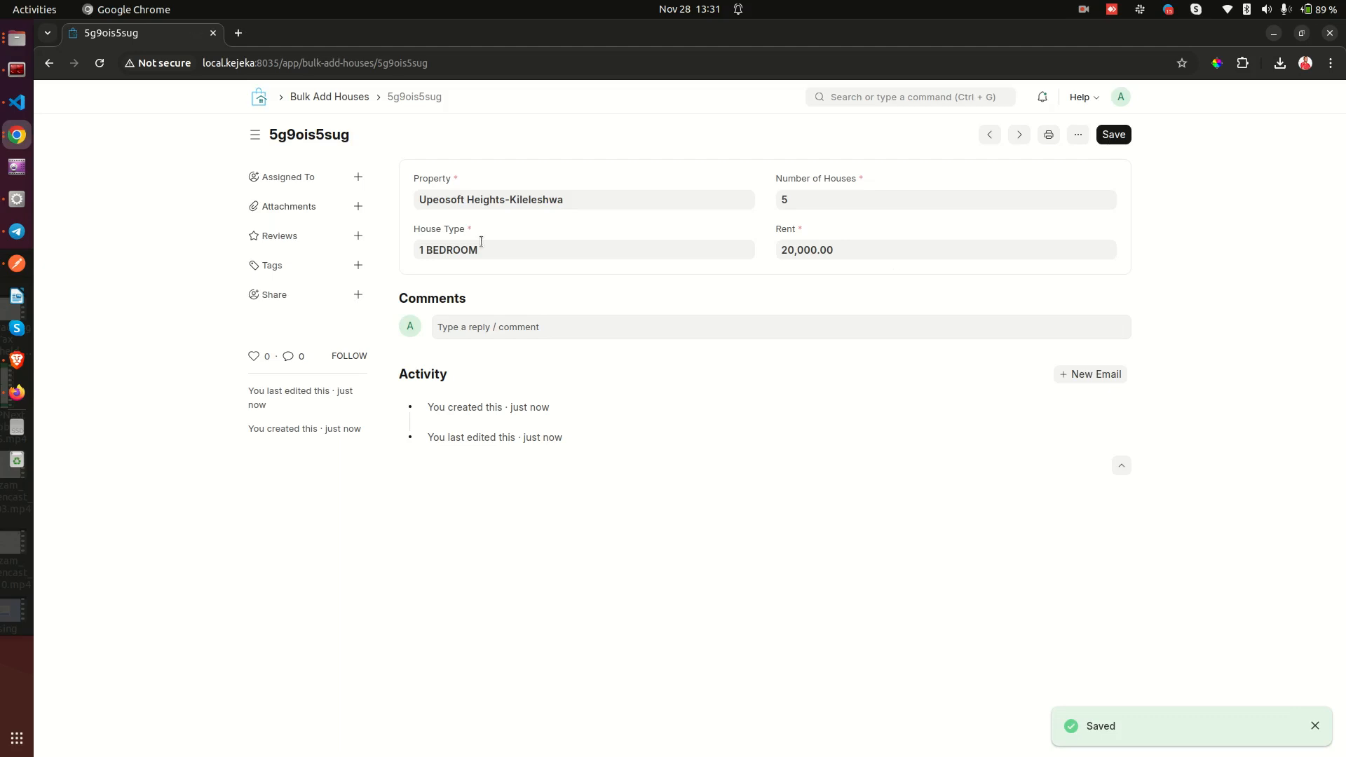
Return to the Upeosoft Heights-Kileleshwa property and review its linked houses and its garbage, service and electricity charge settings.
click(51, 65)
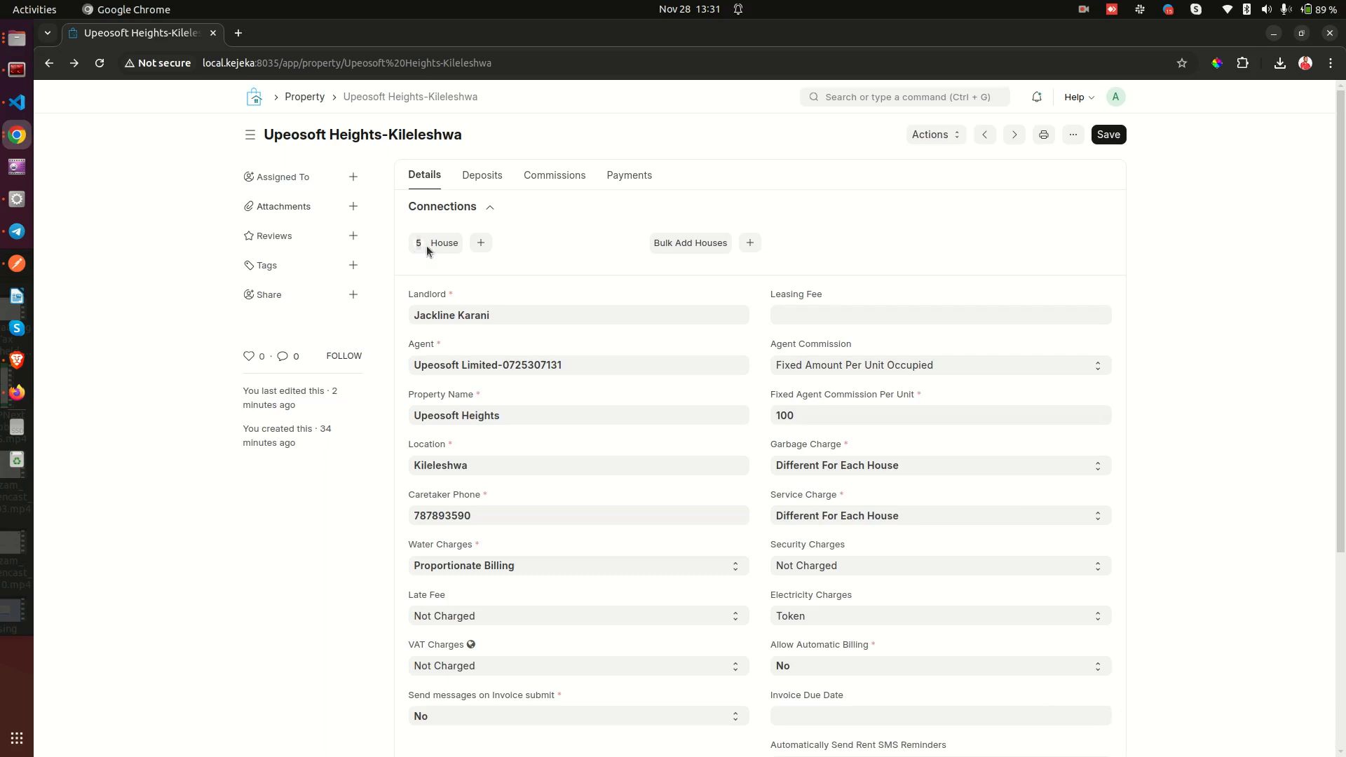
click(446, 243)
scroll(855, 397, down, 3)
scroll(848, 386, down, 1)
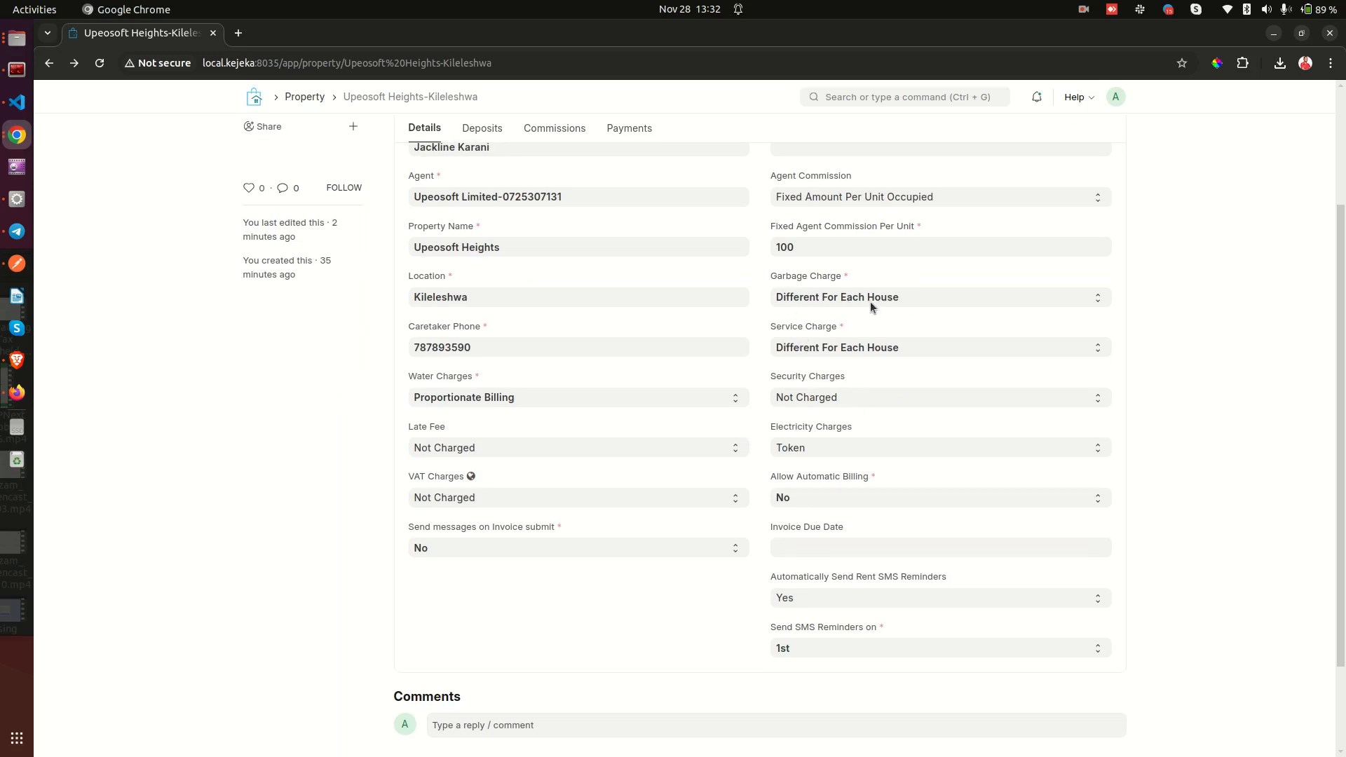
drag(771, 284, 825, 282)
click(890, 325)
drag(770, 432, 850, 431)
click(864, 431)
scroll(539, 449, up, 1)
scroll(539, 450, up, 3)
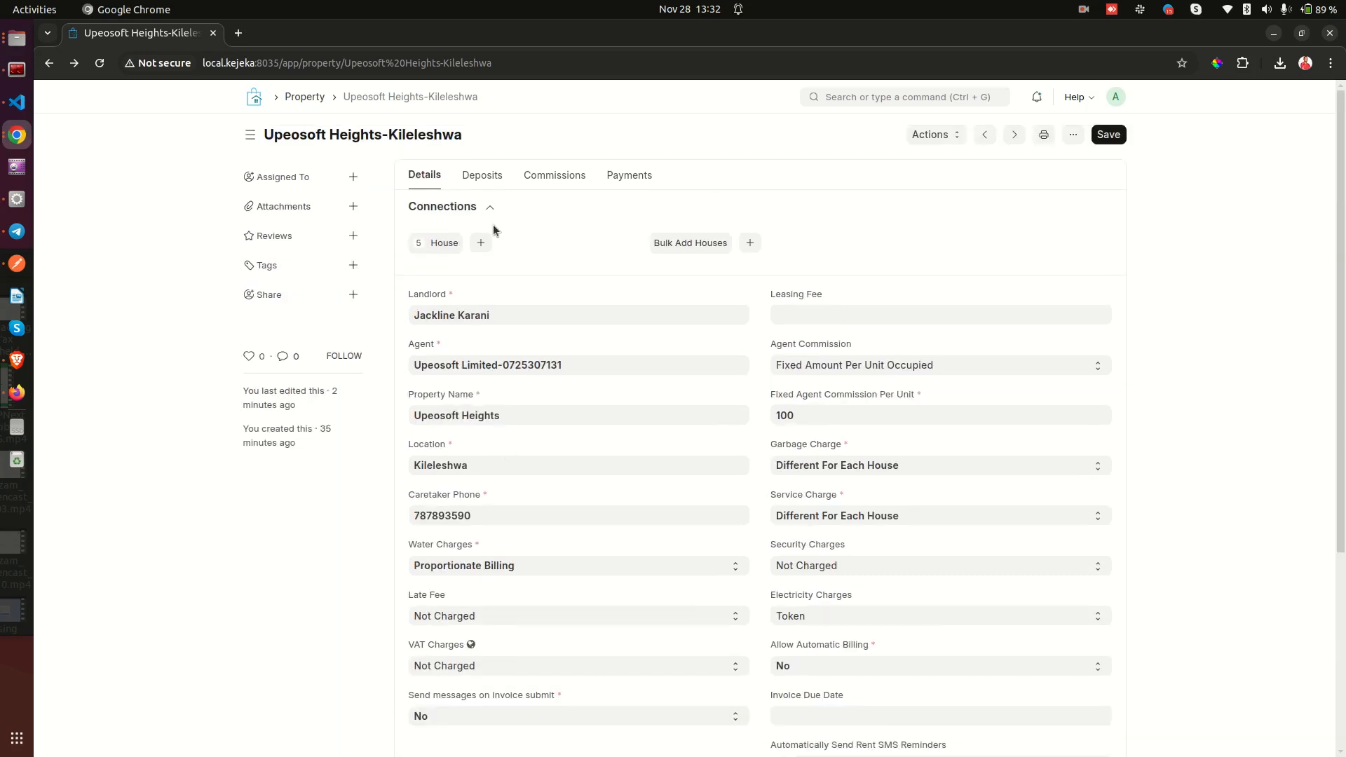
Reload and save the property record, and open a new single house form linked to it.
right_click(128, 196)
click(168, 255)
key(ctrl+s)
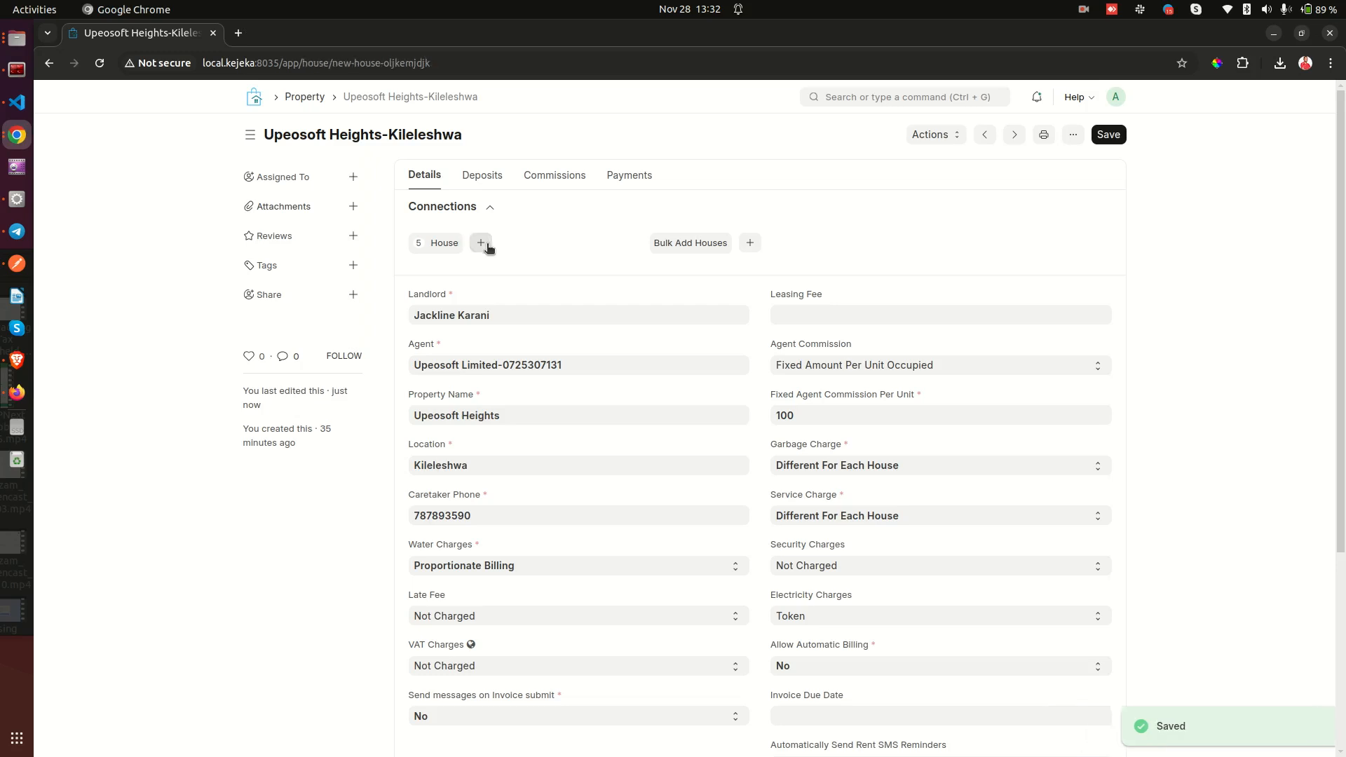
click(482, 244)
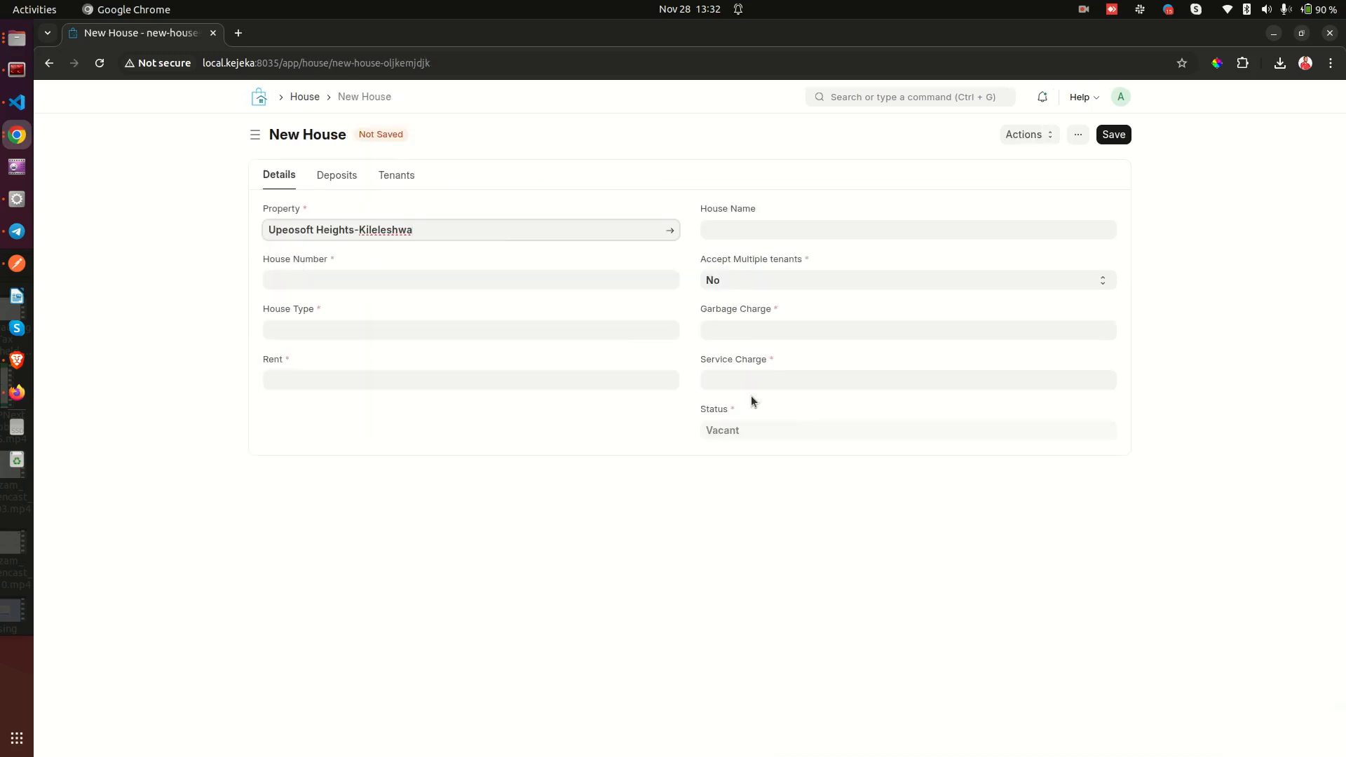
Examine the new house form's number, type, rent, house name, multiple tenants, garbage charge and service charge fields.
drag(271, 269, 315, 312)
click(303, 329)
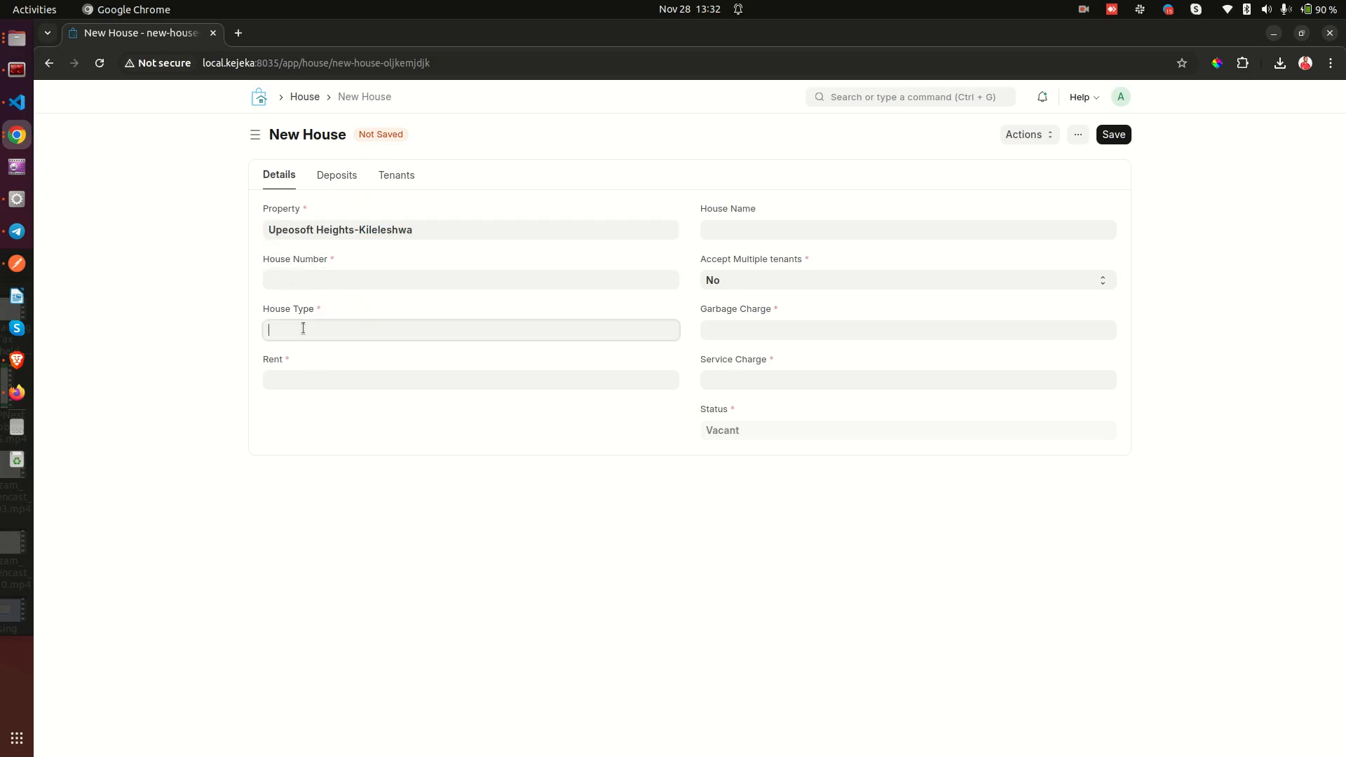
drag(250, 361, 335, 361)
click(335, 361)
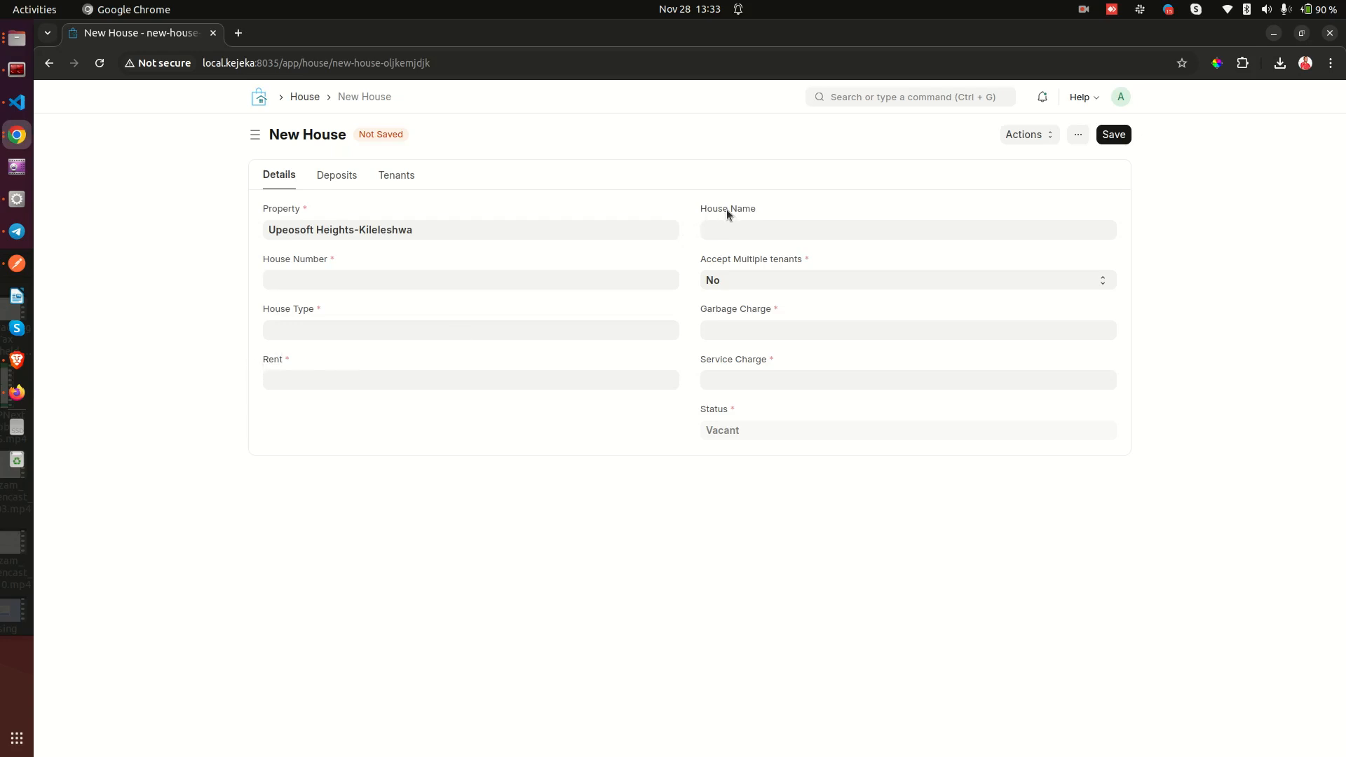
drag(702, 209, 760, 210)
drag(265, 262, 359, 266)
click(735, 230)
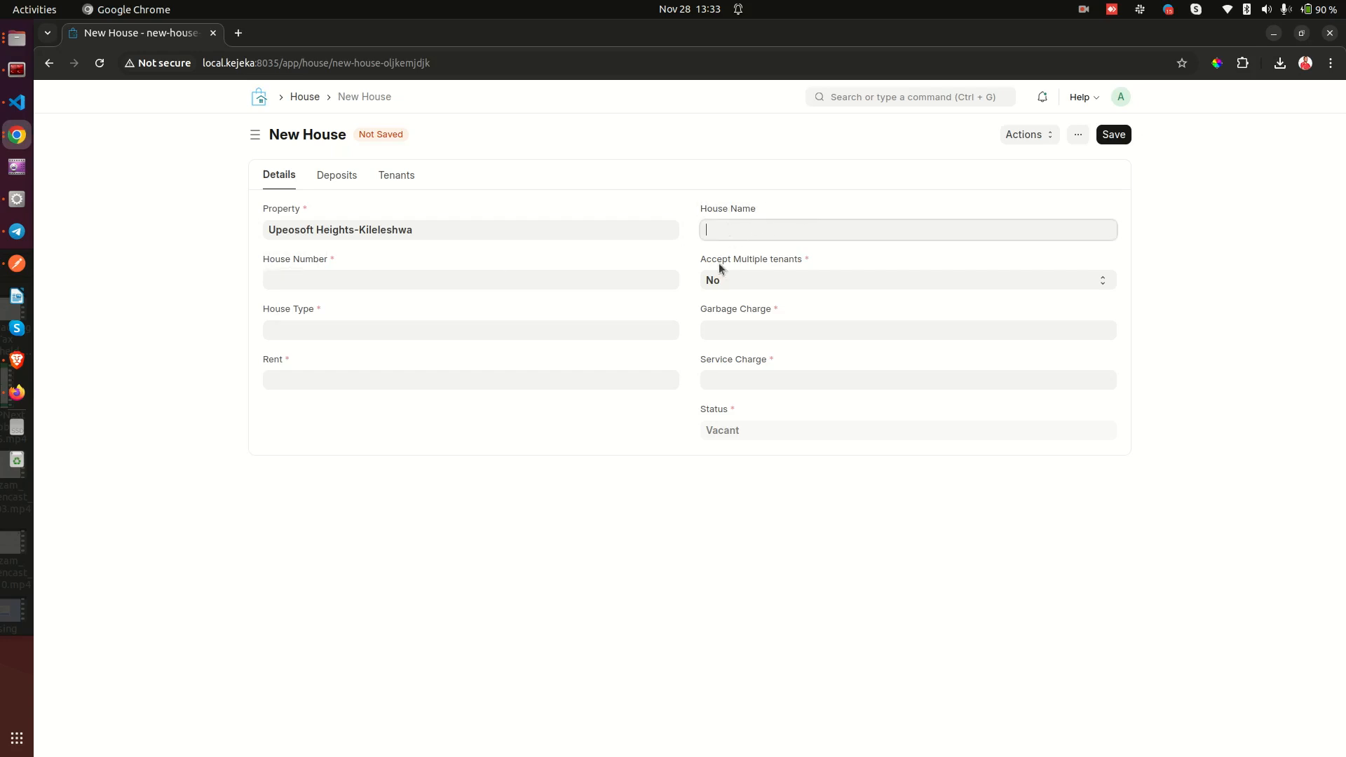
click(766, 193)
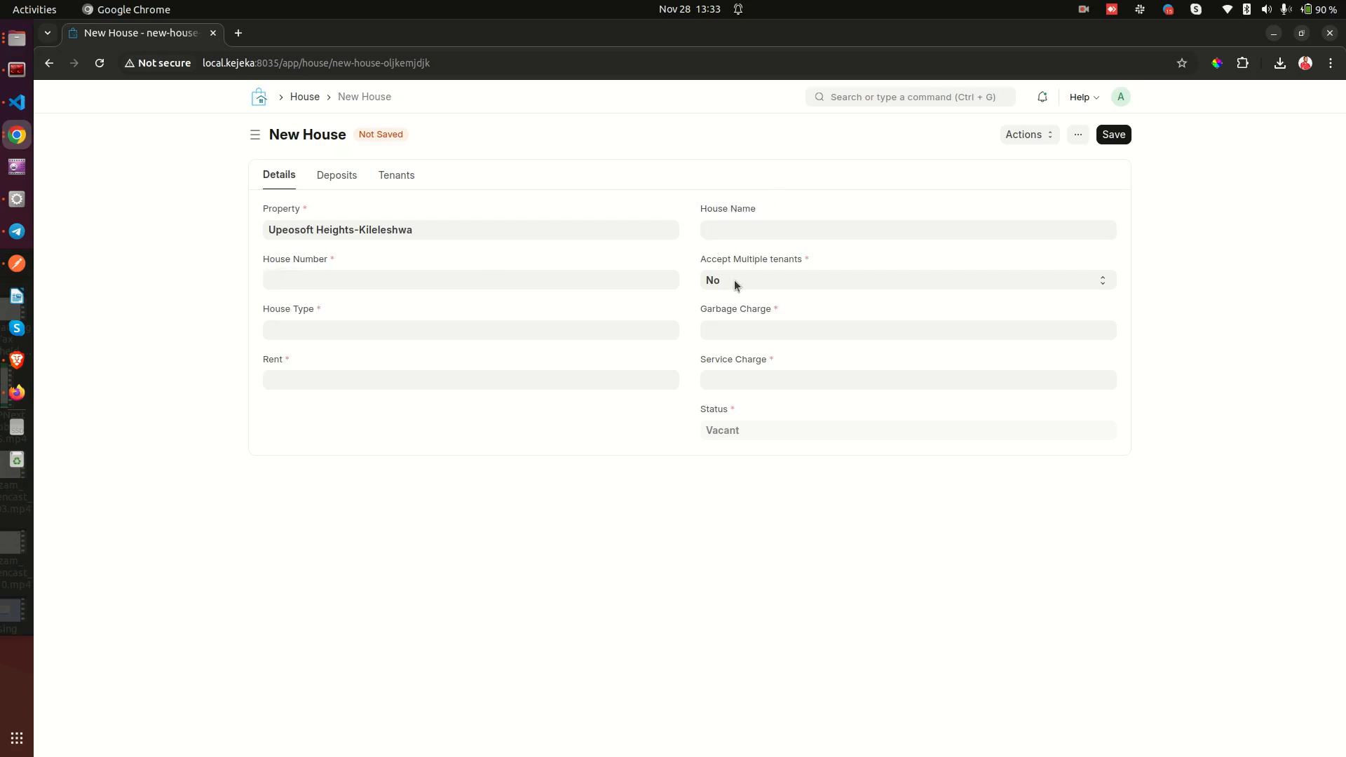
drag(702, 263, 826, 264)
click(825, 261)
drag(700, 310, 802, 320)
drag(700, 361, 770, 363)
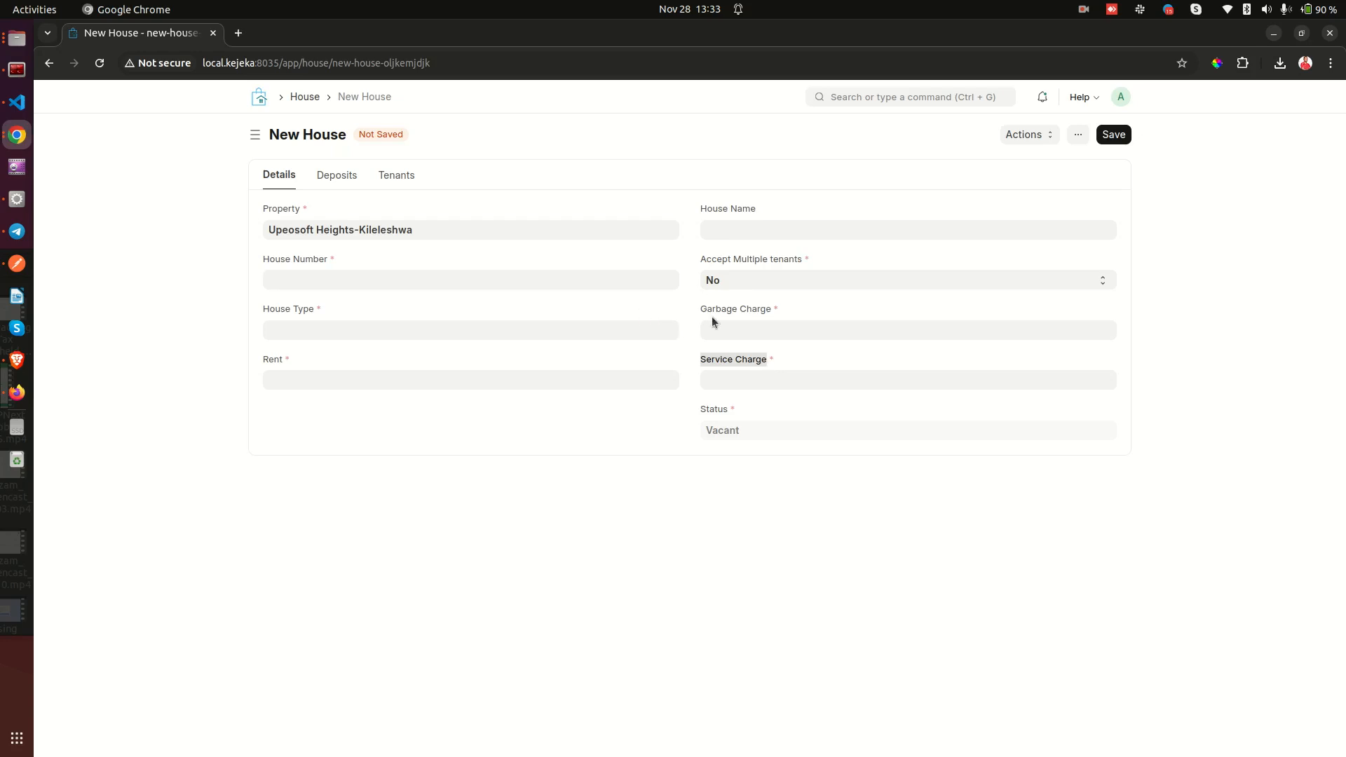
click(749, 363)
Return to the property, set its Electricity Charges to Charged on House Meter, and save it.
click(49, 63)
scroll(1013, 399, down, 4)
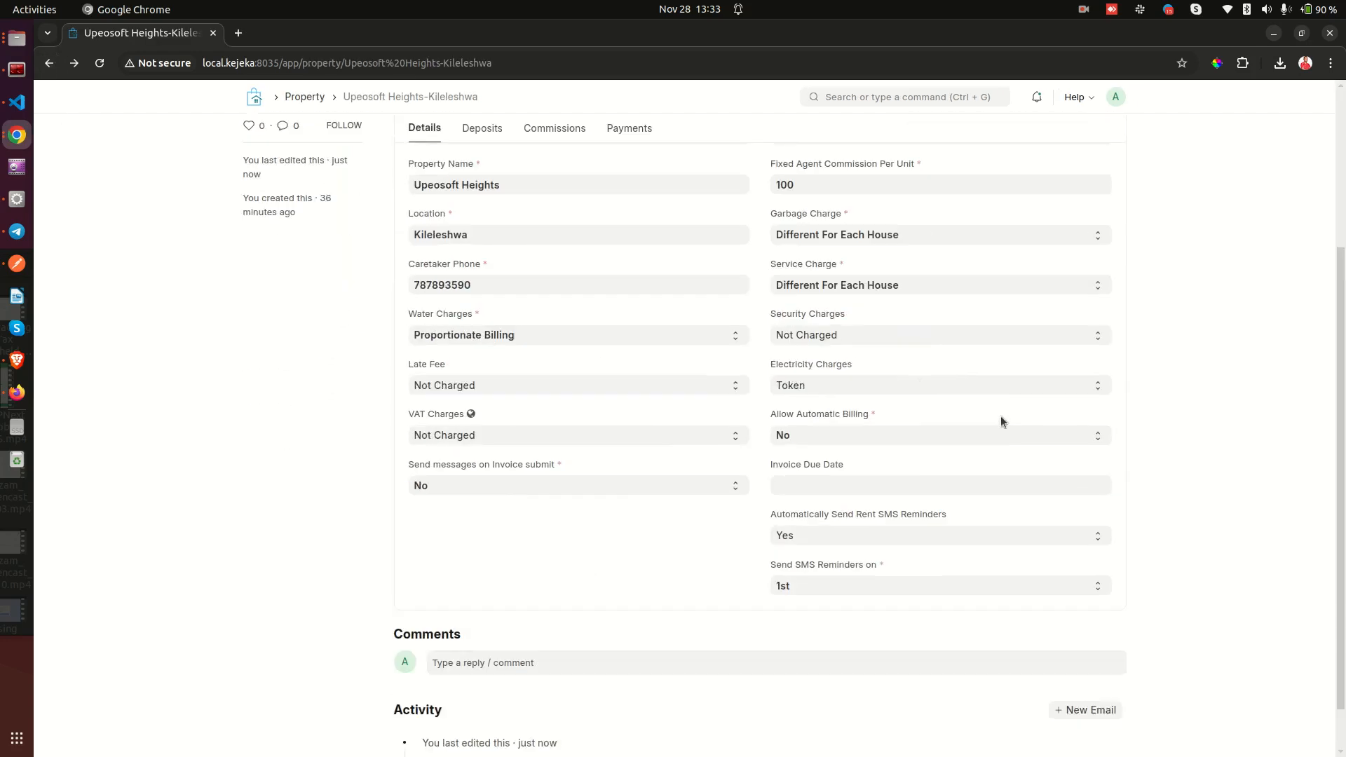
click(837, 366)
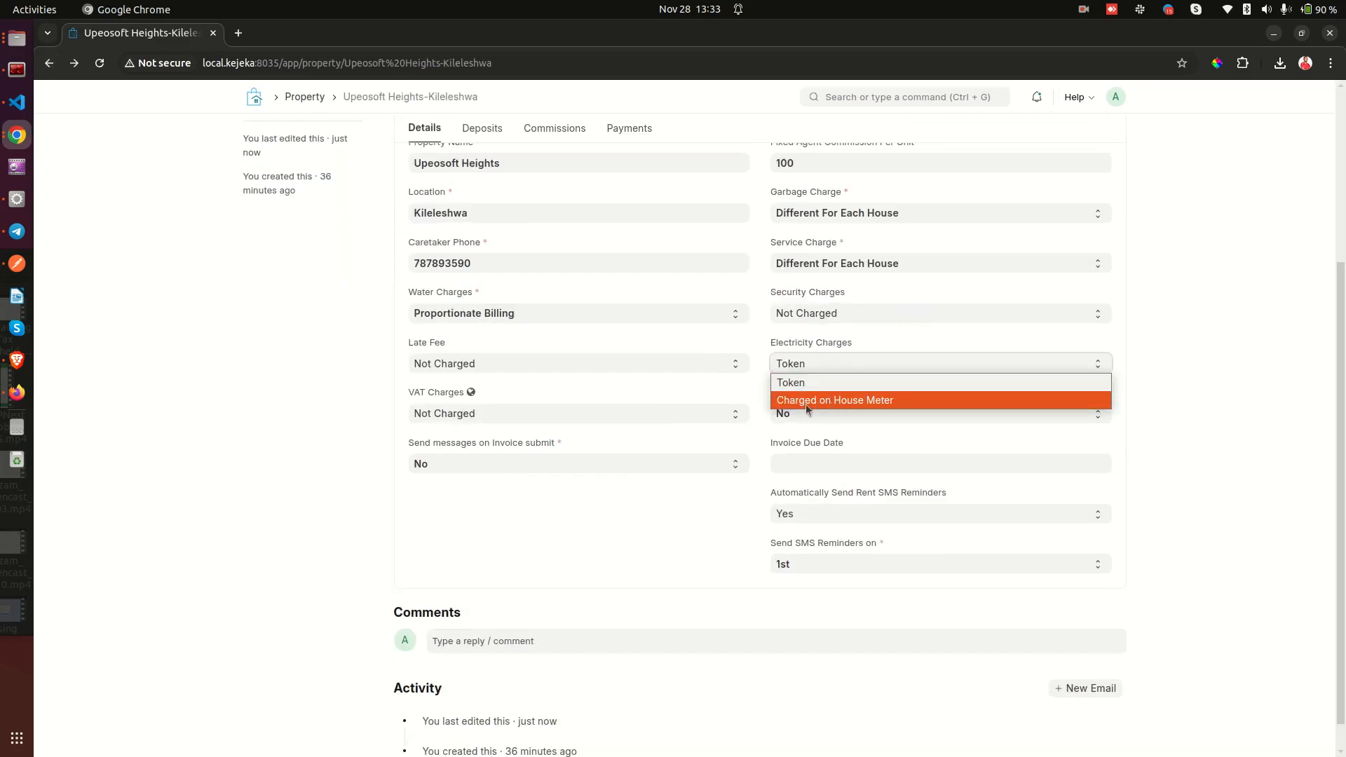
click(825, 398)
click(1109, 134)
right_click(221, 332)
click(267, 391)
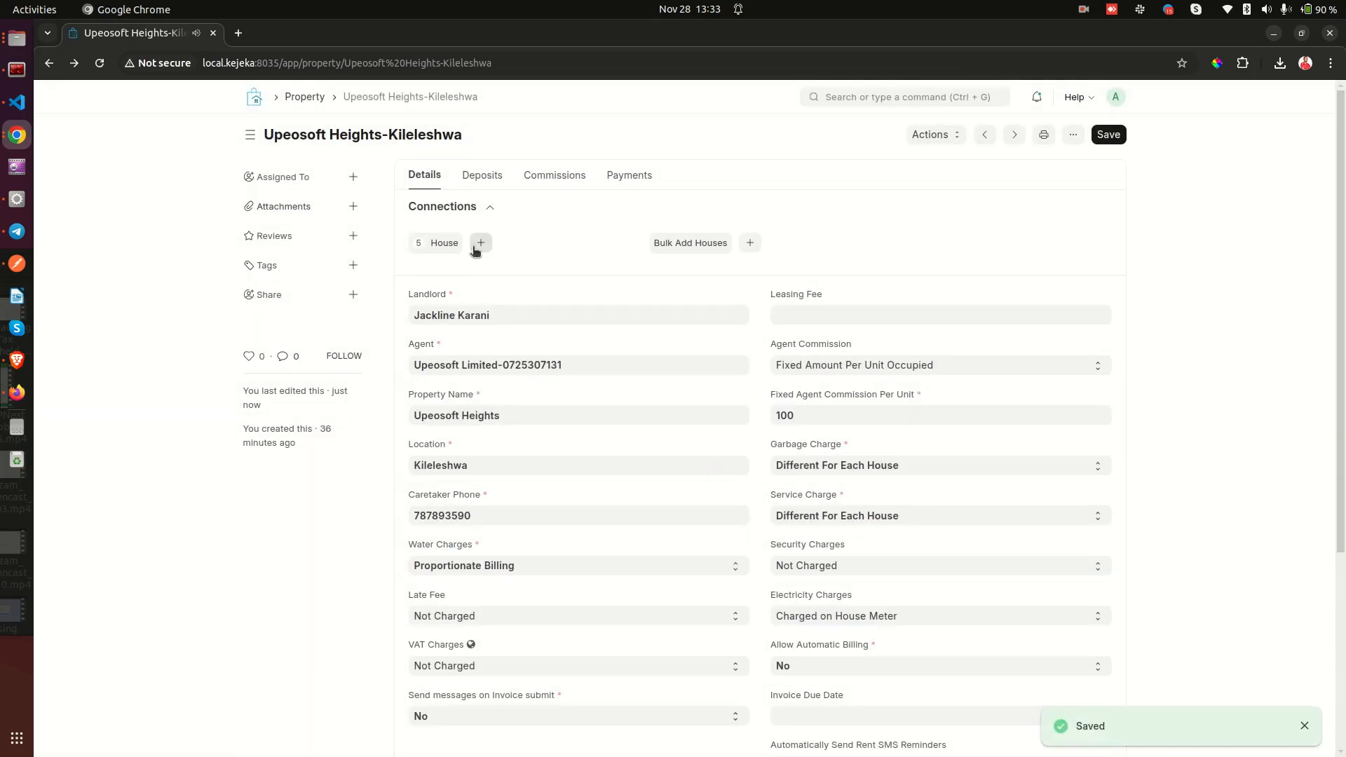
Open a new house form from the property and examine its Electricity Meter and Garbage Charge fields.
click(481, 243)
drag(699, 409, 788, 410)
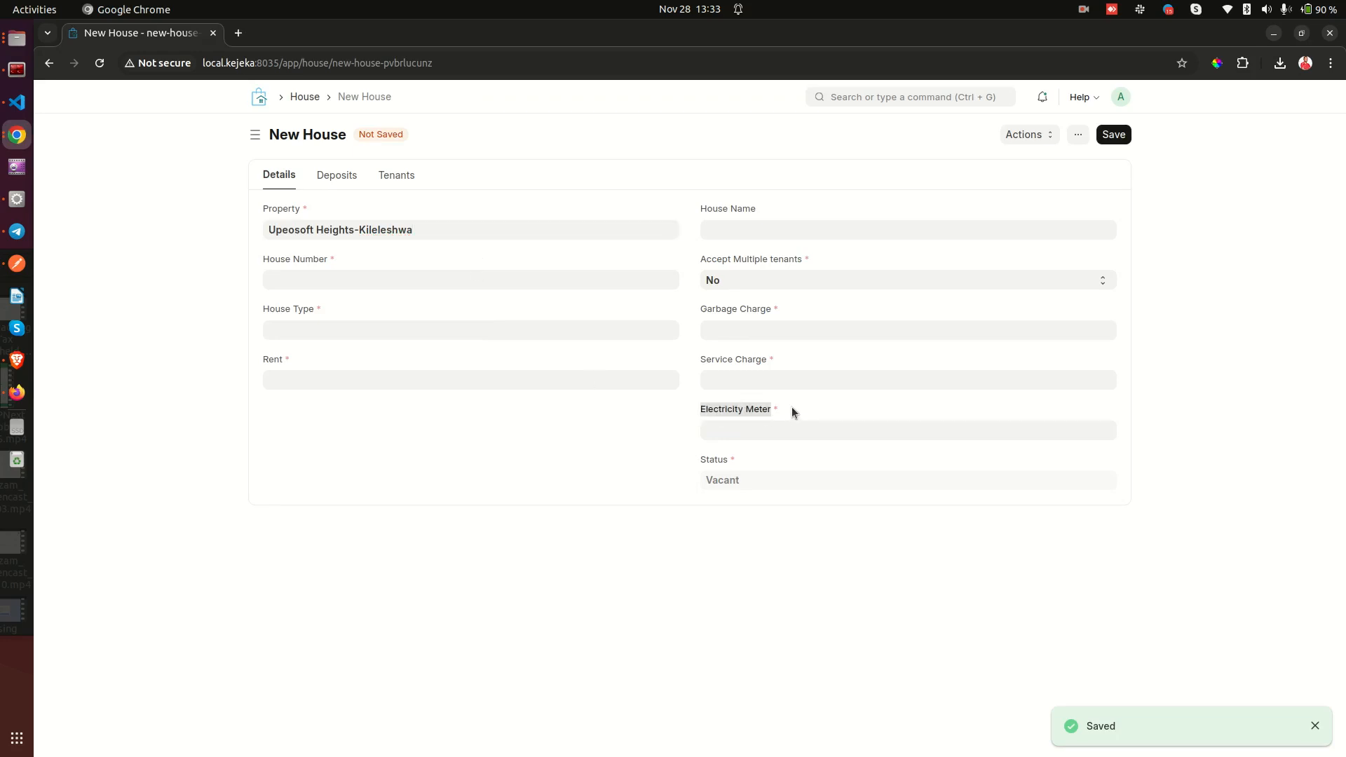
click(793, 412)
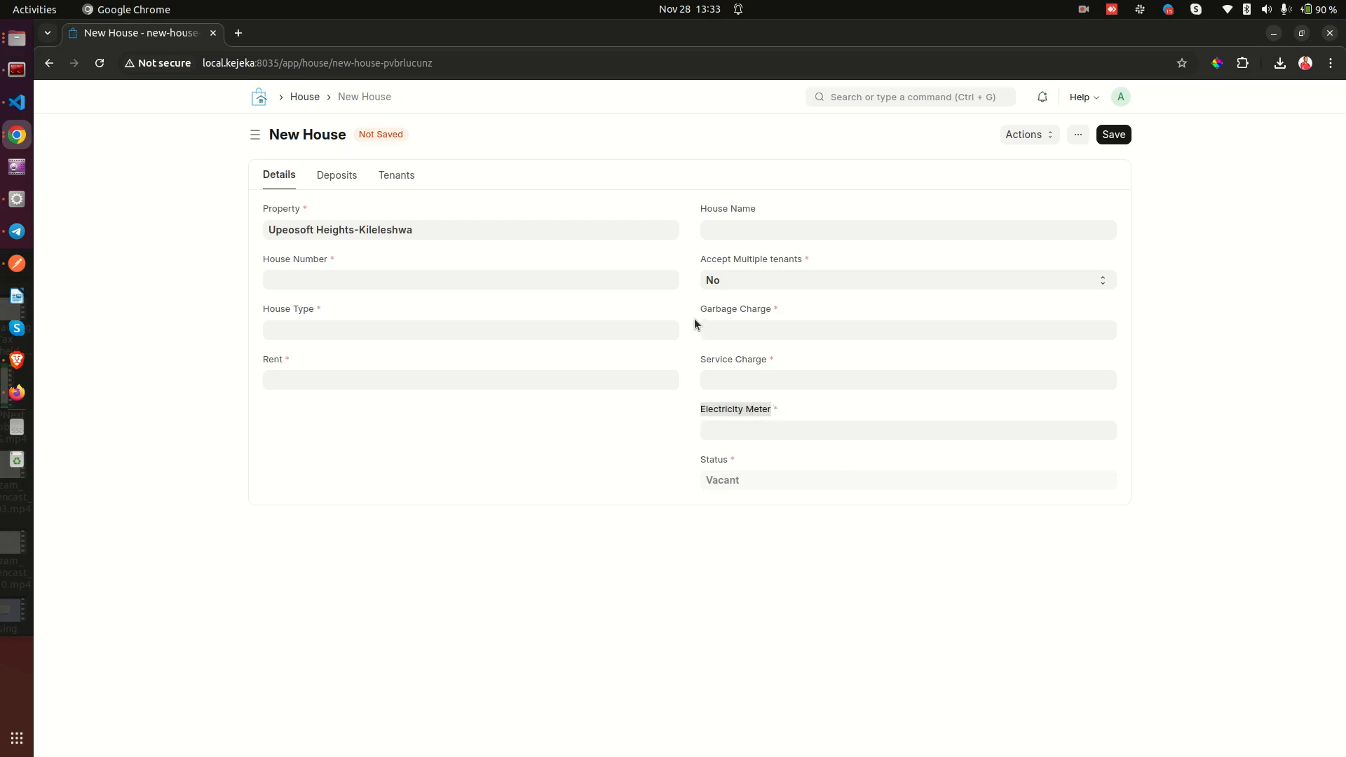
drag(704, 307, 785, 319)
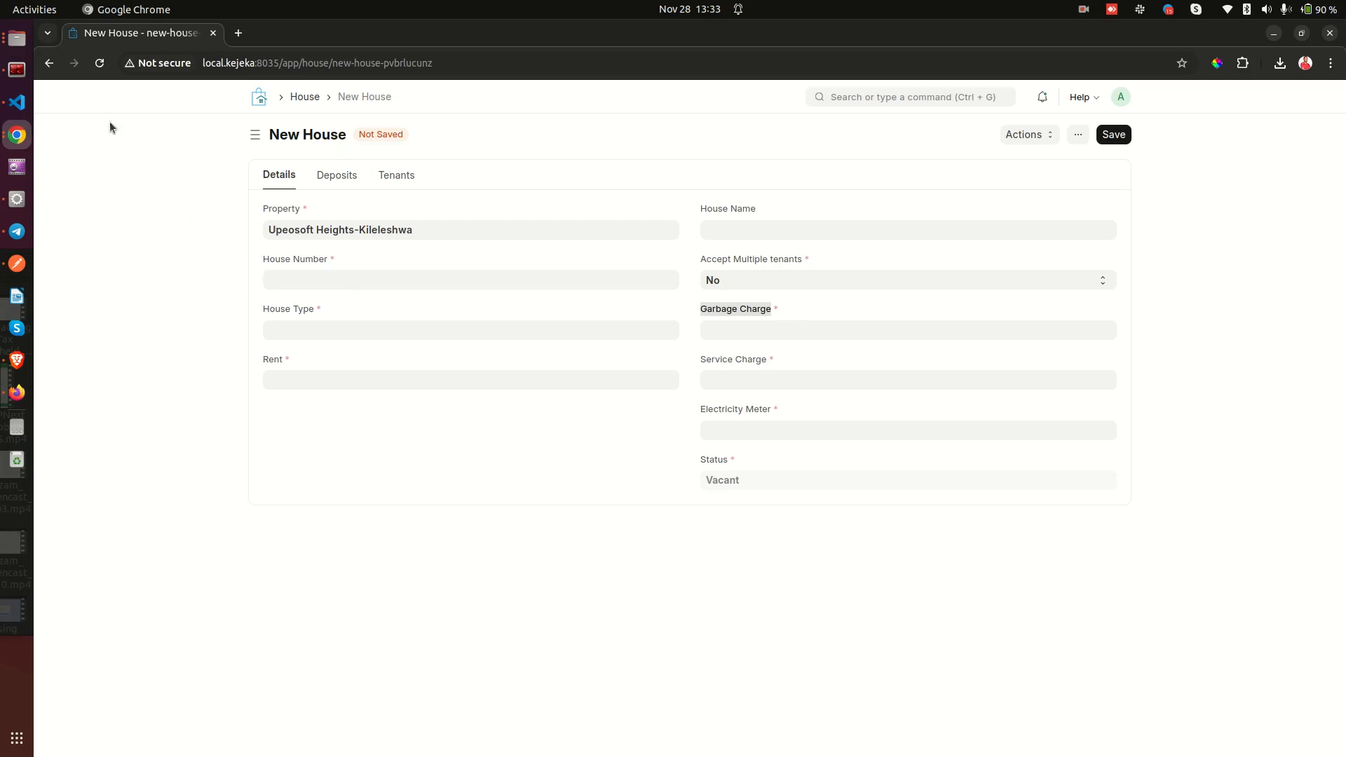
Return to the property, set its Garbage Charge to Not Charged, and save it.
click(49, 63)
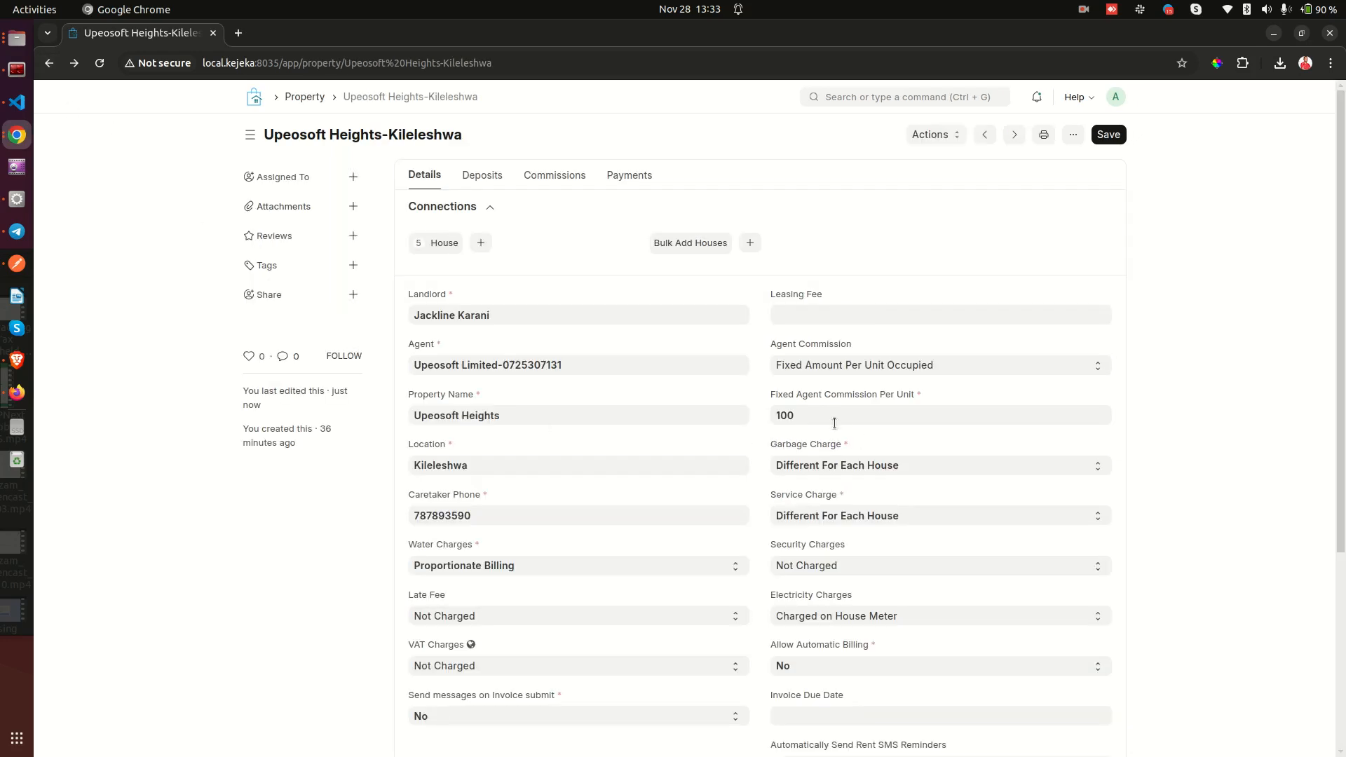
scroll(845, 419, down, 2)
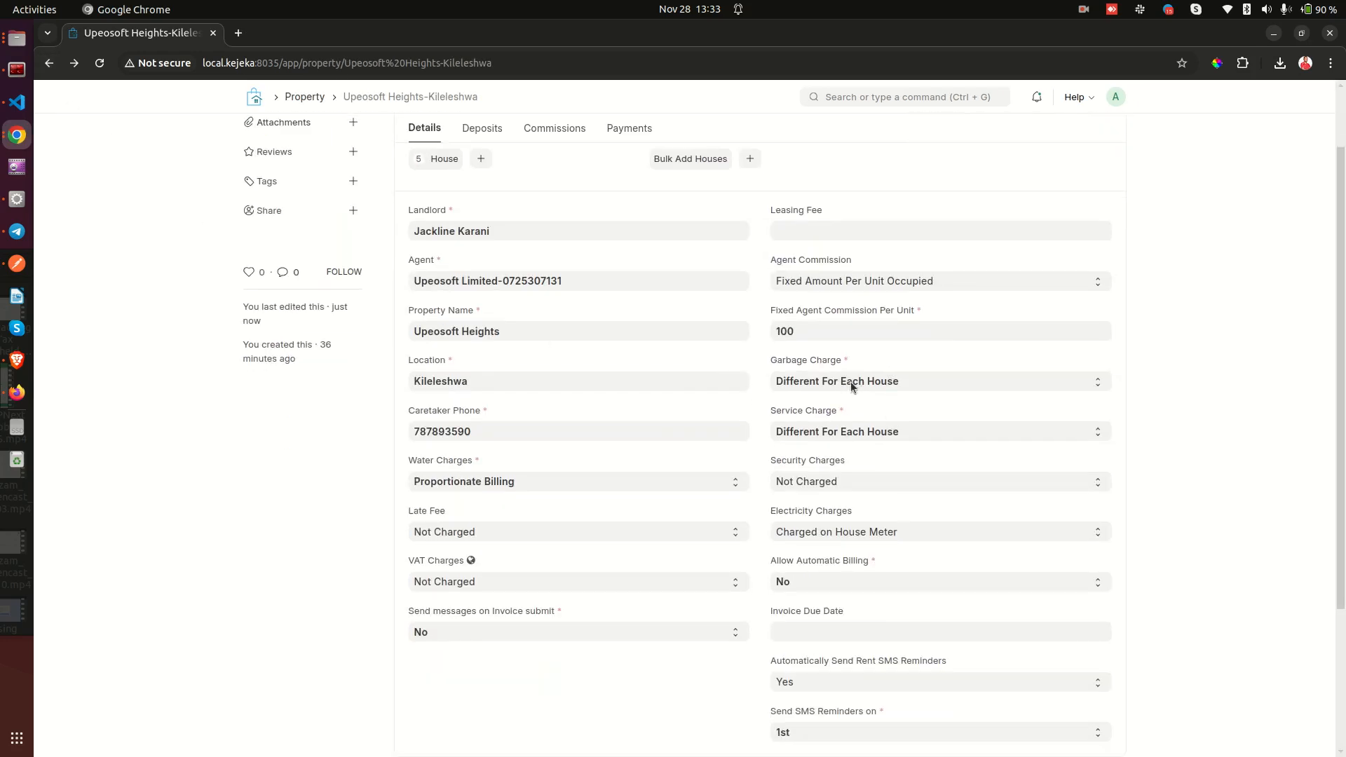
click(844, 385)
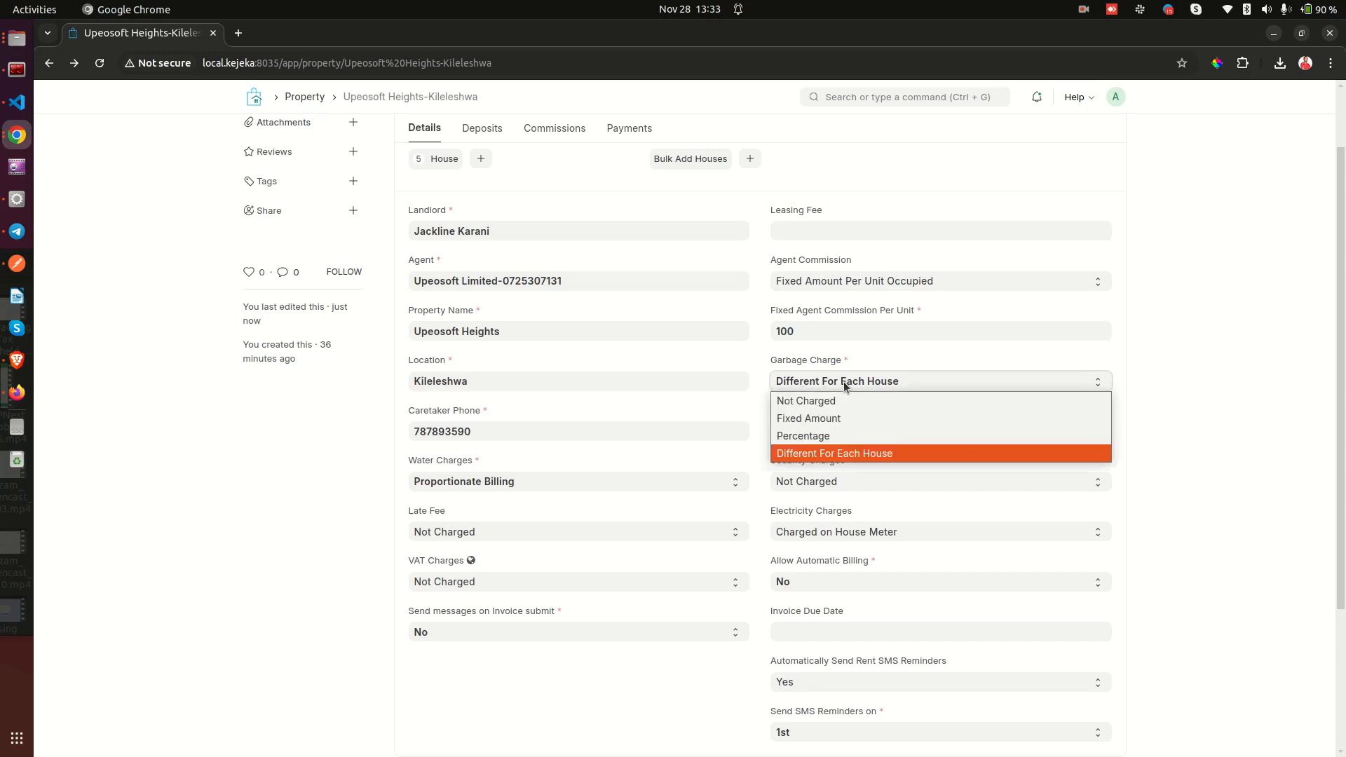
click(847, 401)
scroll(848, 449, up, 2)
click(1109, 134)
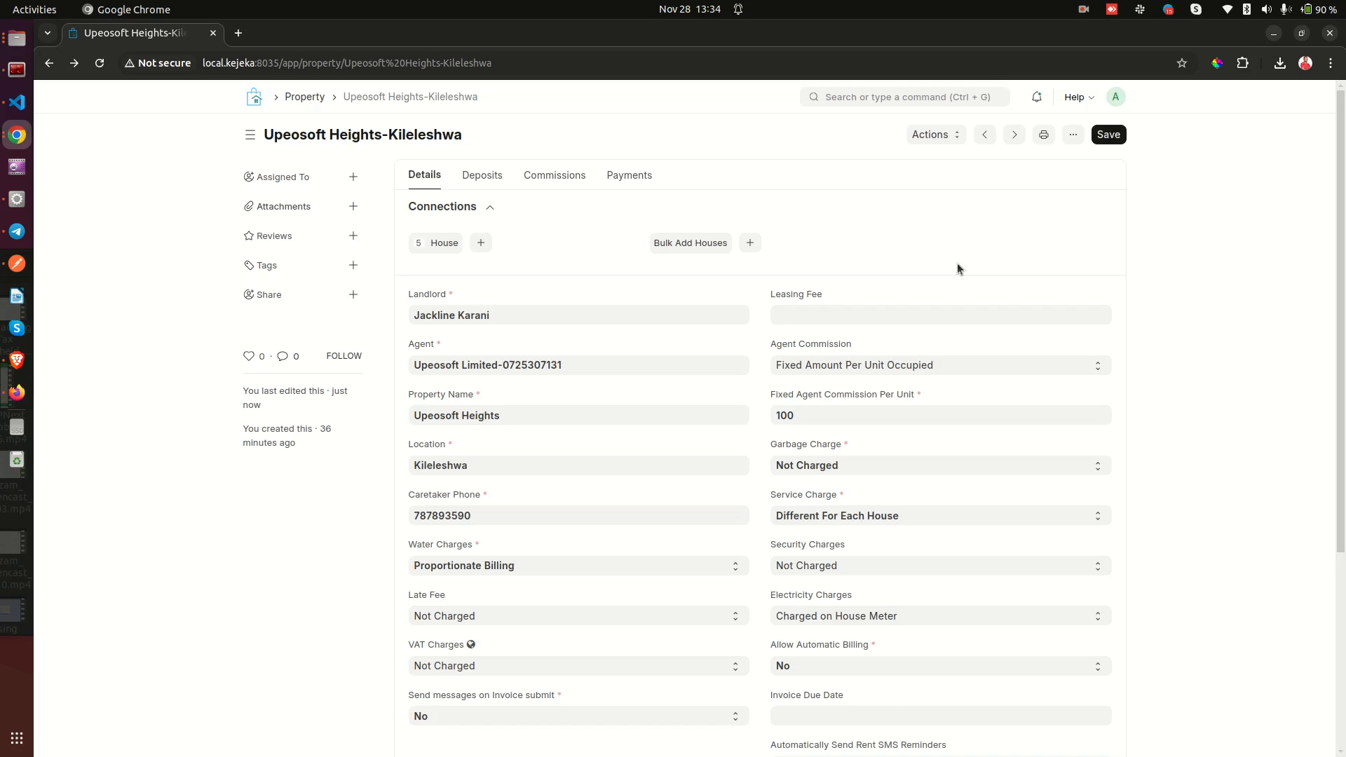
right_click(183, 328)
click(252, 389)
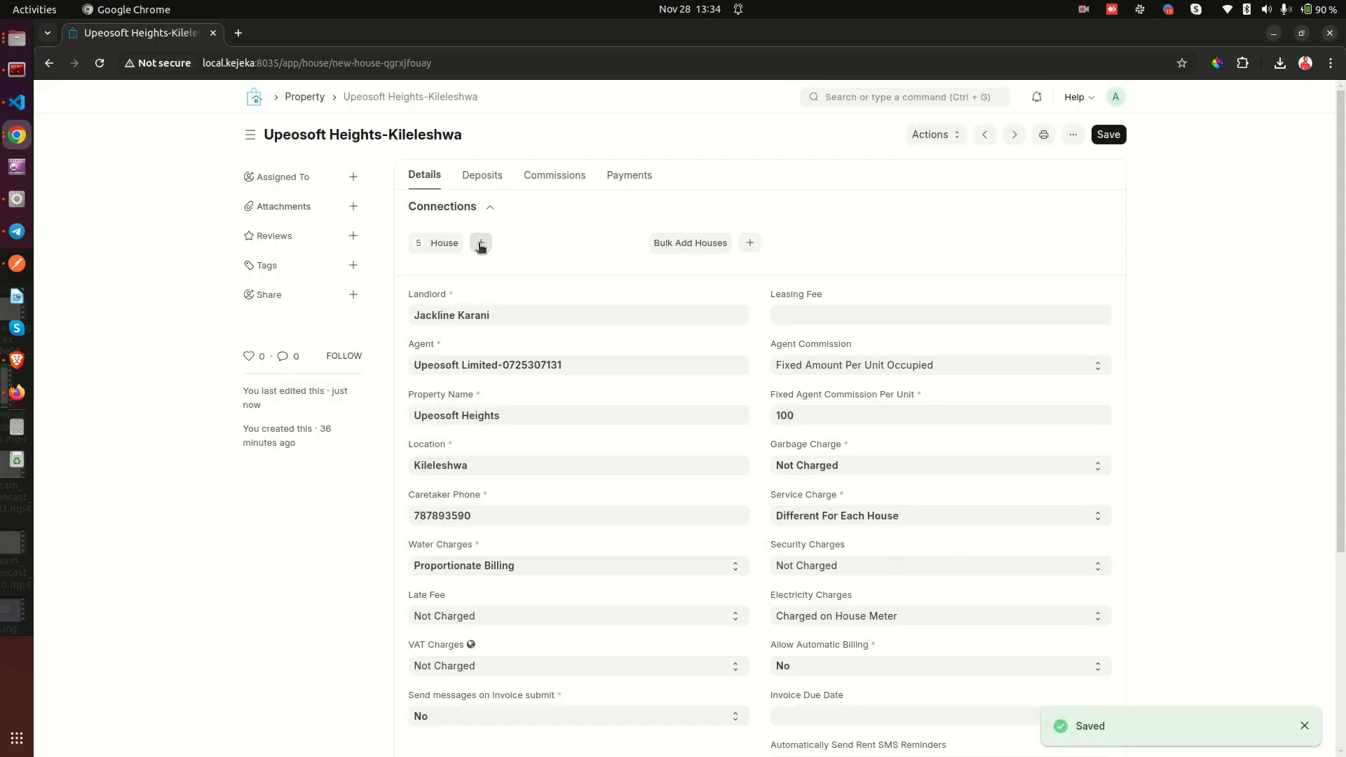
Open another new house form from the property and check its charge fields and house deposits table.
click(481, 243)
click(751, 308)
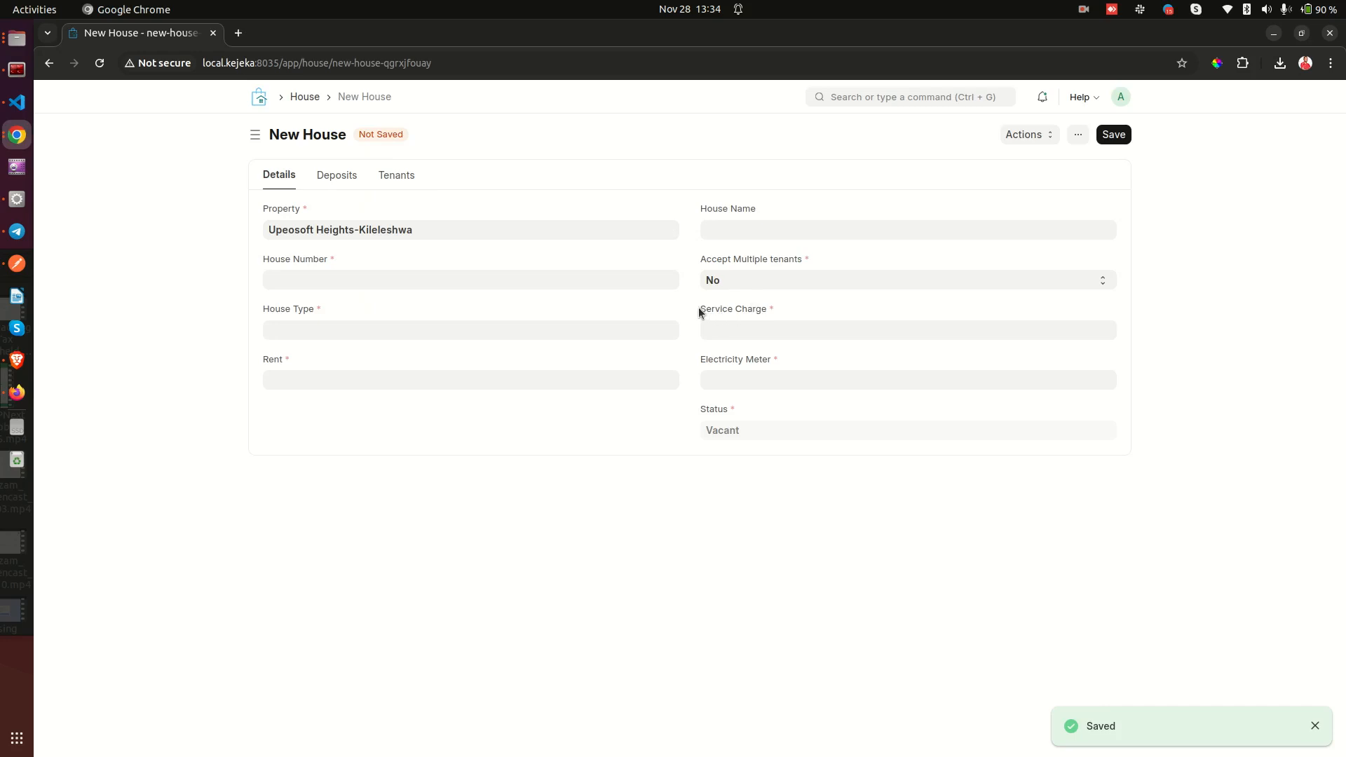
drag(700, 310, 773, 309)
click(772, 312)
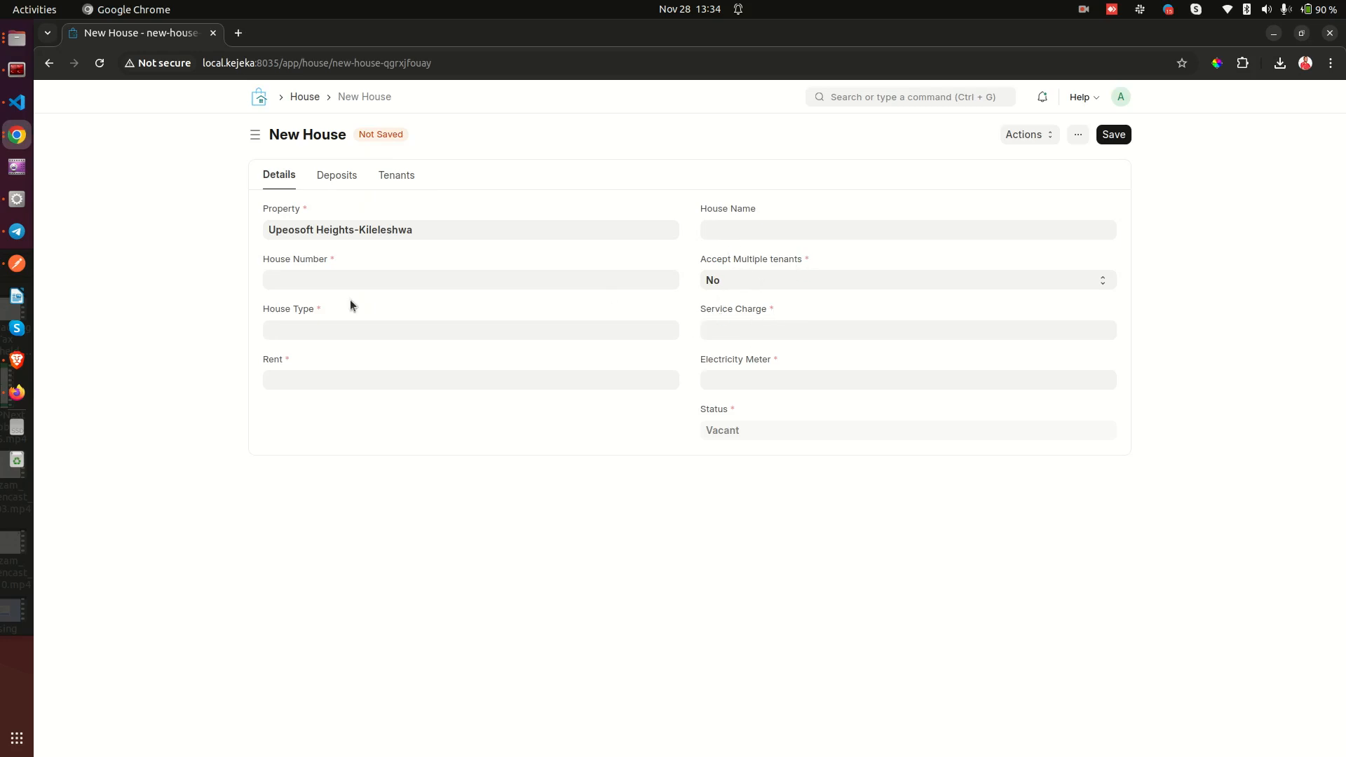
click(331, 183)
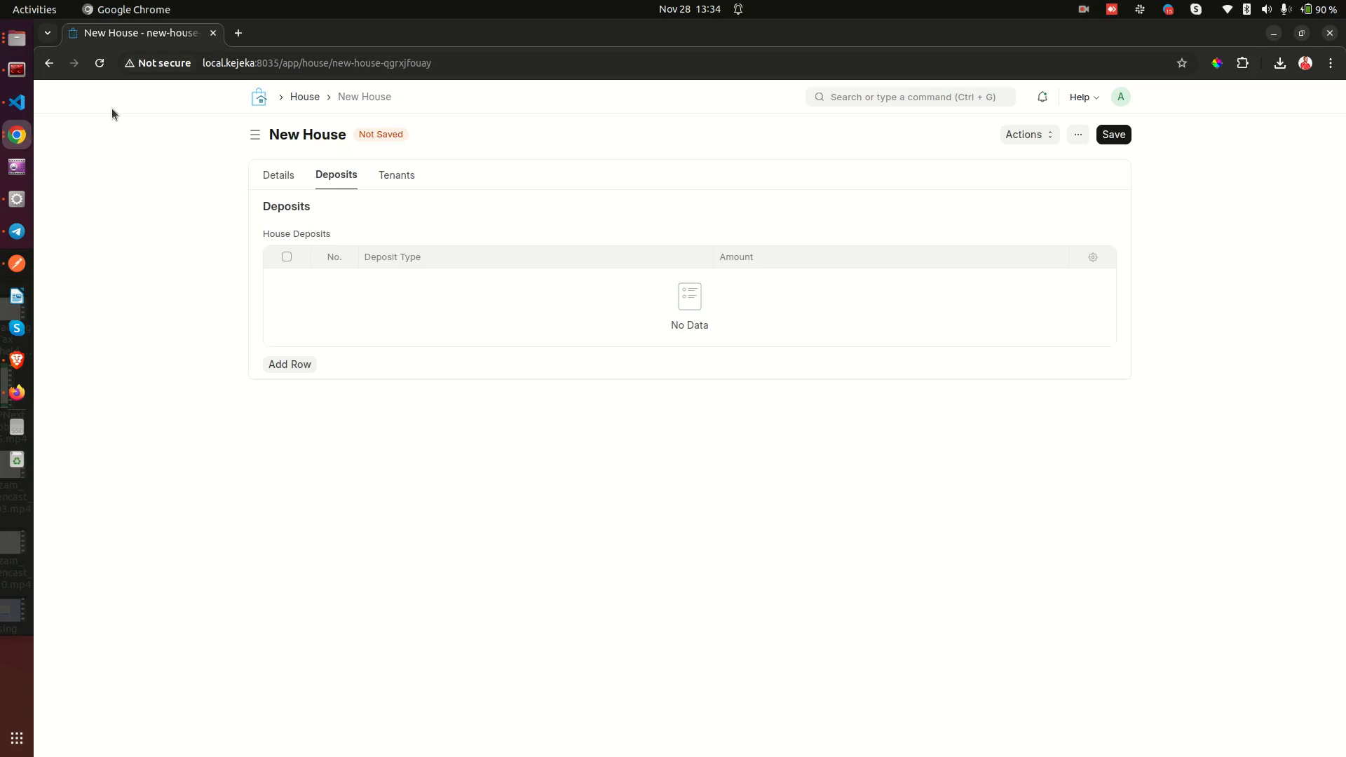
Return to the property to review its deposit types, and open a new house form linked to it.
click(49, 64)
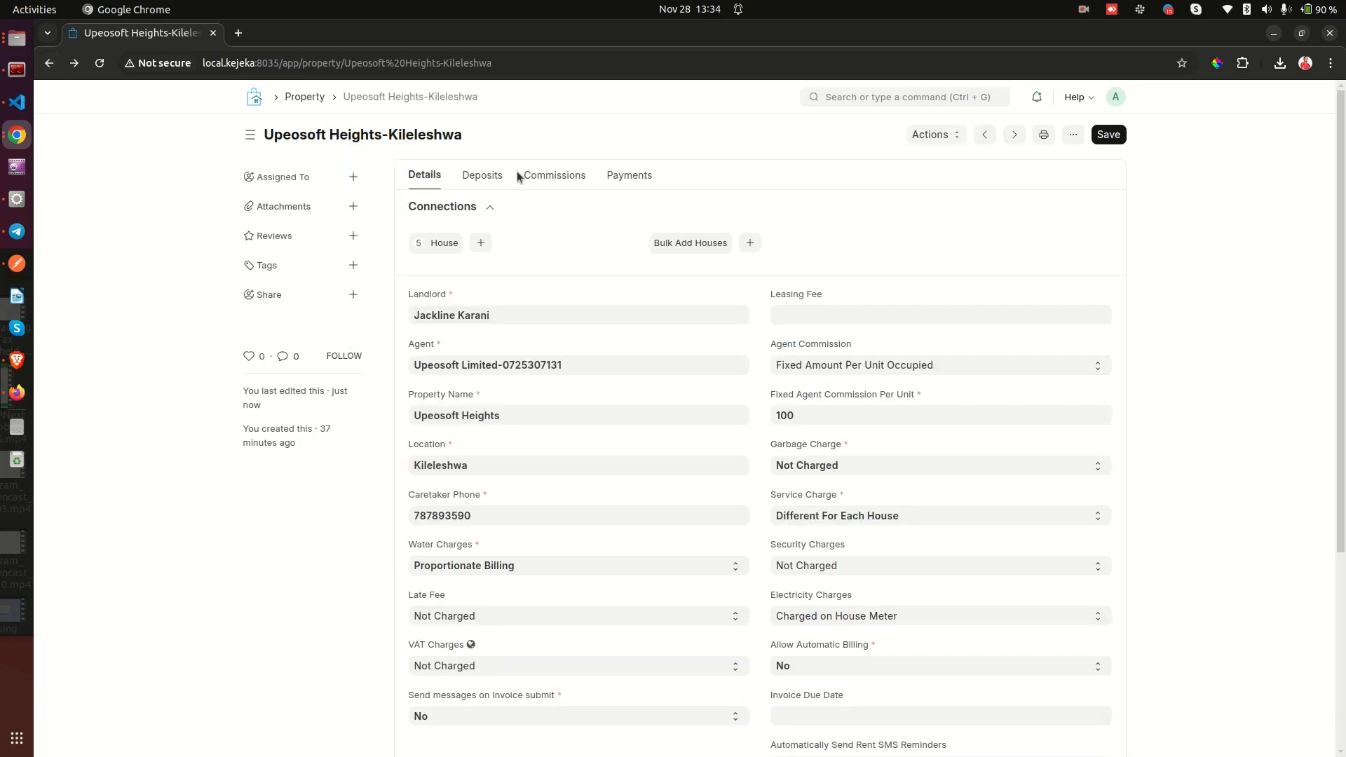
click(481, 175)
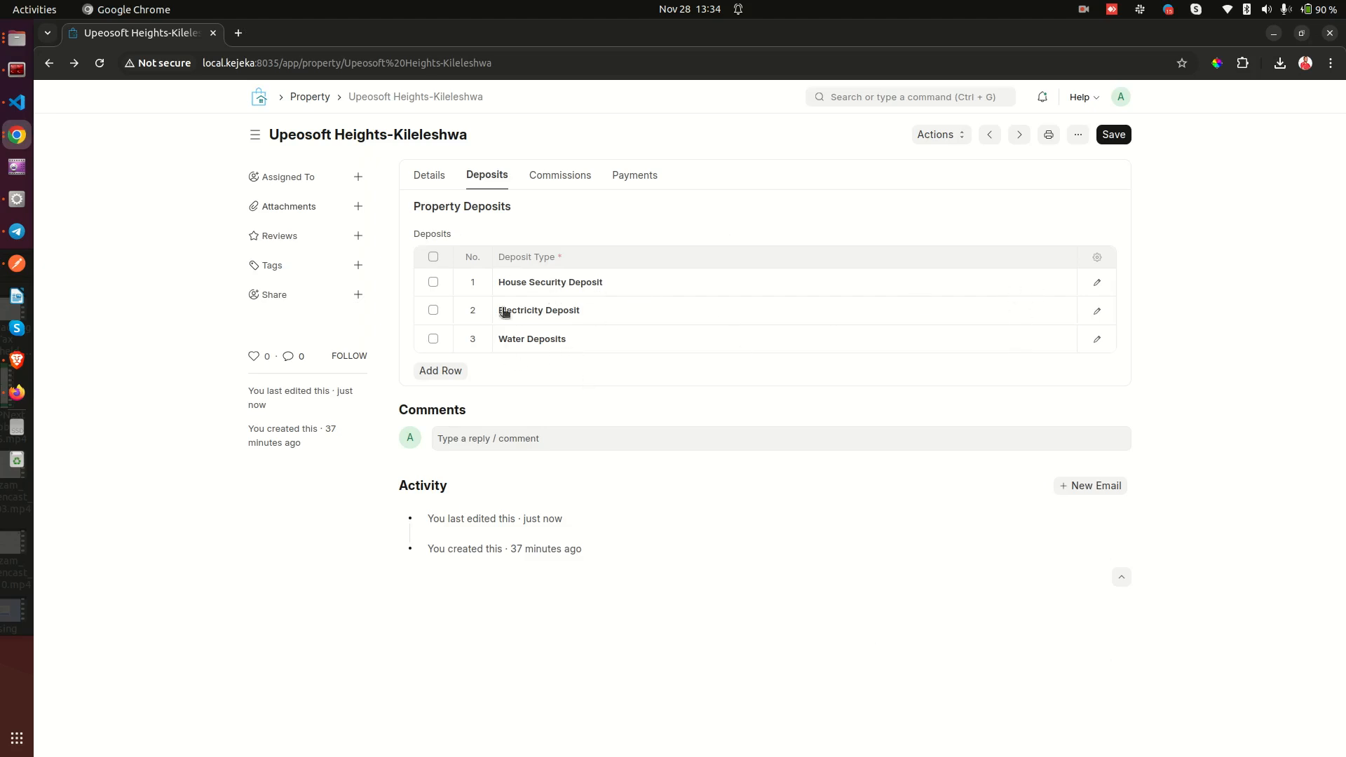
click(424, 179)
click(481, 244)
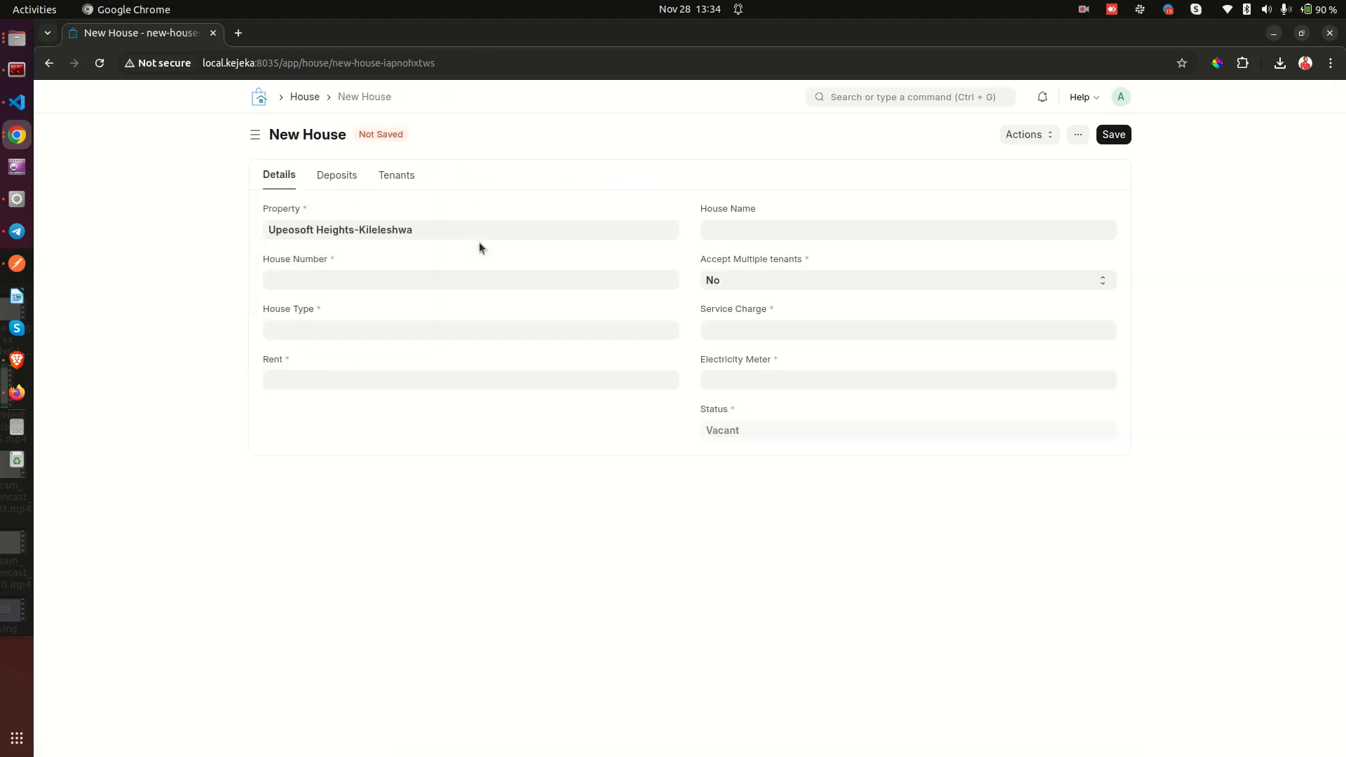
Fill in the new house with number 12345, house type 2 BEDROOM and a rent of 35,000.
click(338, 279)
text(12345)
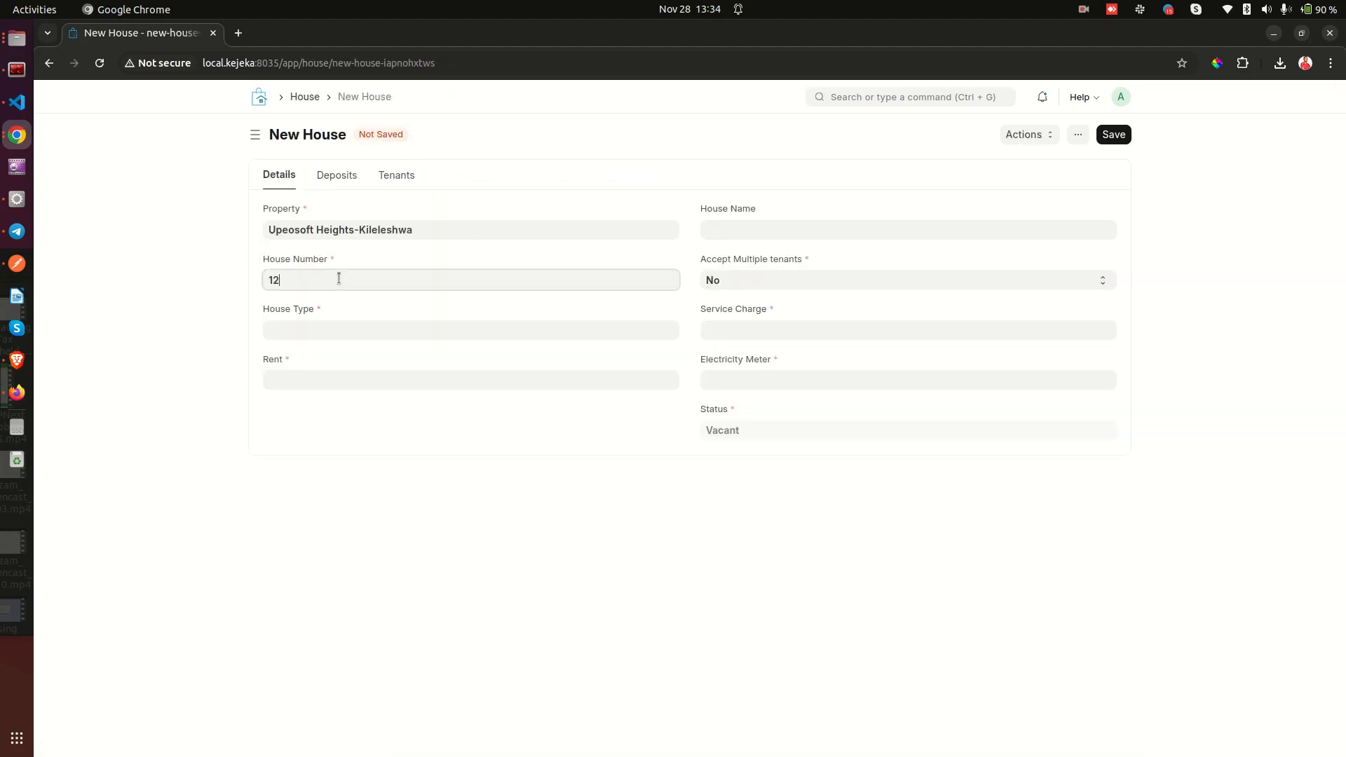
click(315, 321)
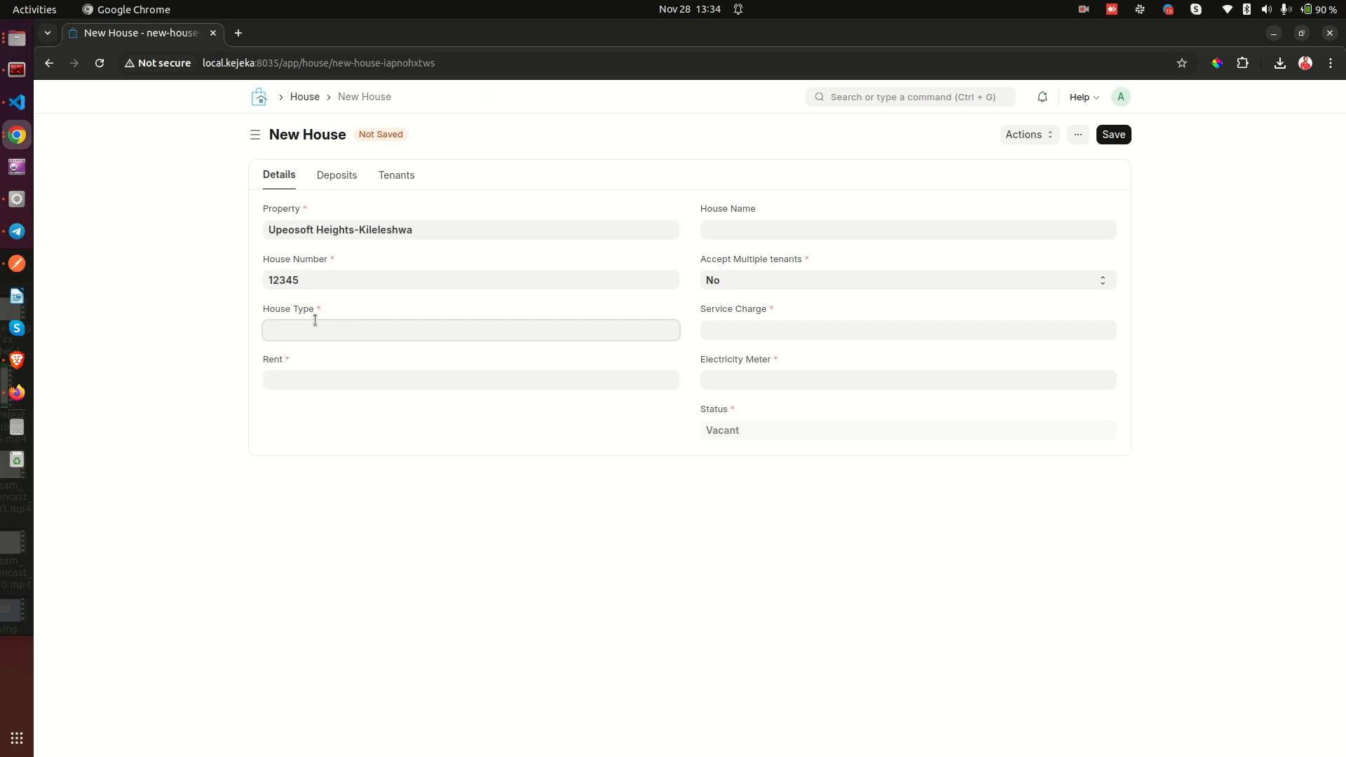
click(322, 379)
click(306, 377)
text(3)
text(5,000)
click(304, 454)
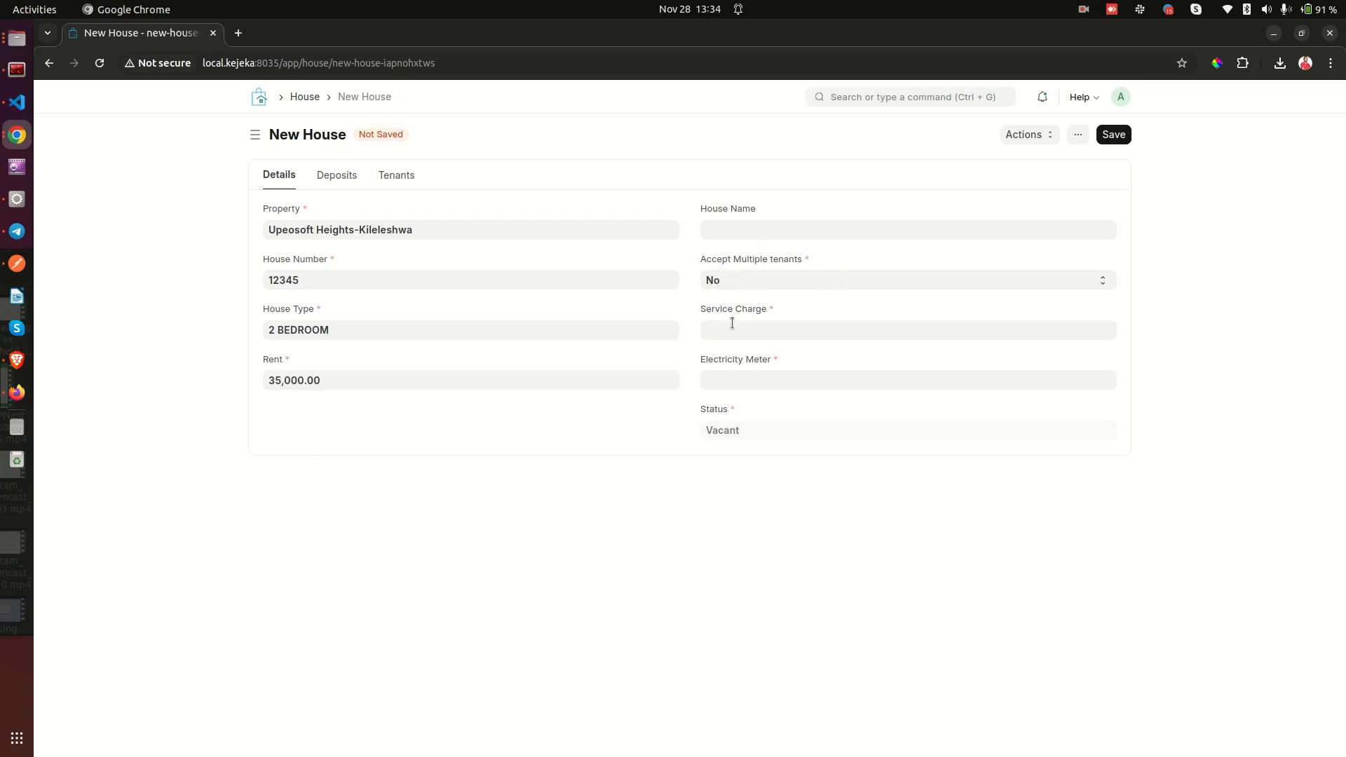
Set the service charge to 1000 and the electricity meter to 7656456, and save the house.
click(766, 325)
text(1000)
click(773, 375)
text(7656456)
click(579, 451)
click(1117, 136)
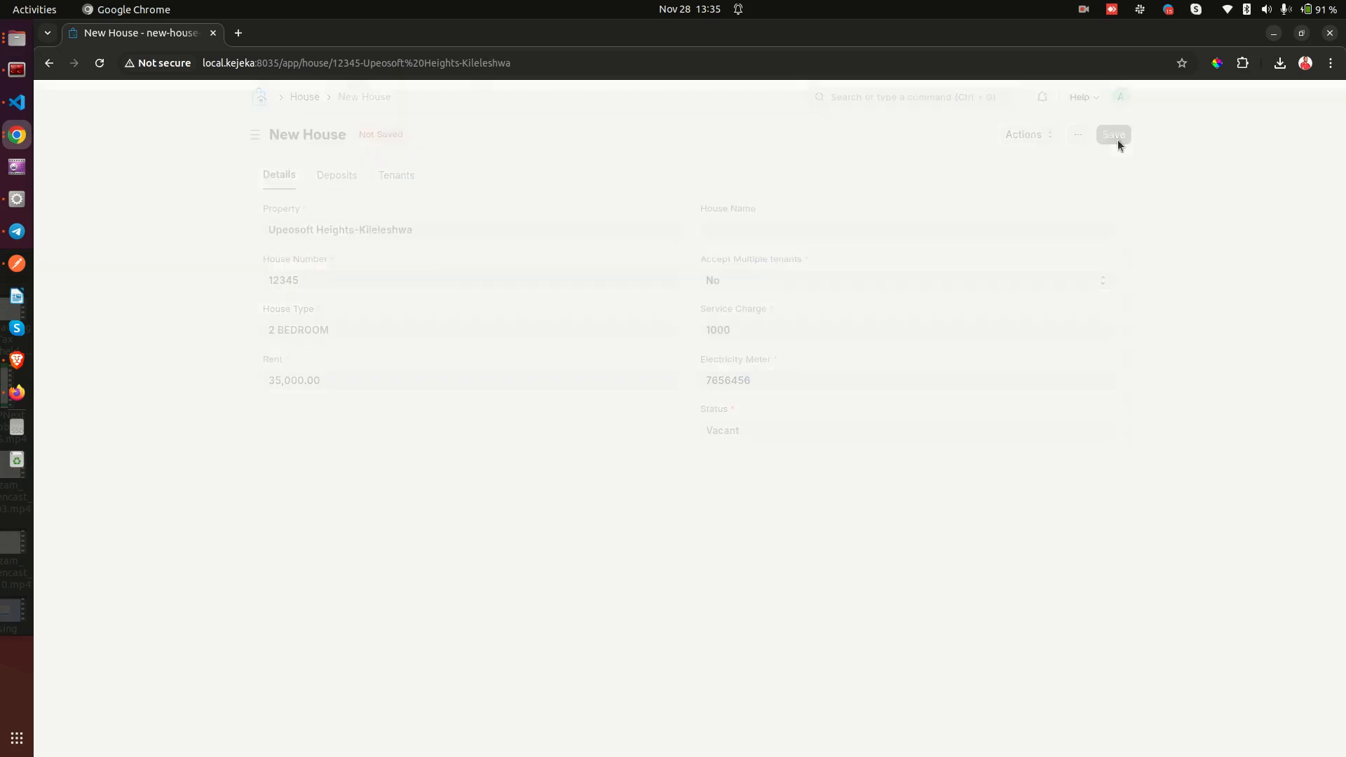
Reload the saved house and inspect its house deposits table, including the amount cell of each deposit type.
click(503, 170)
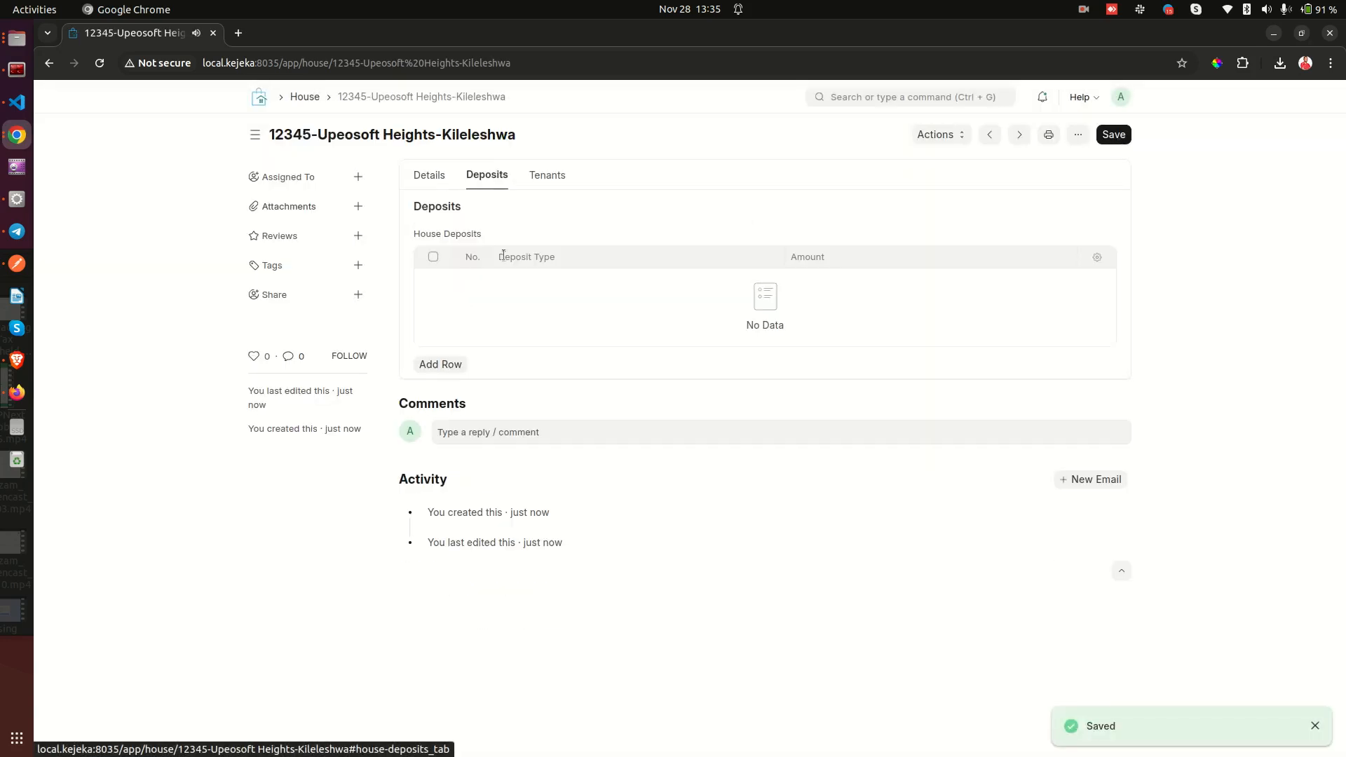
click(100, 63)
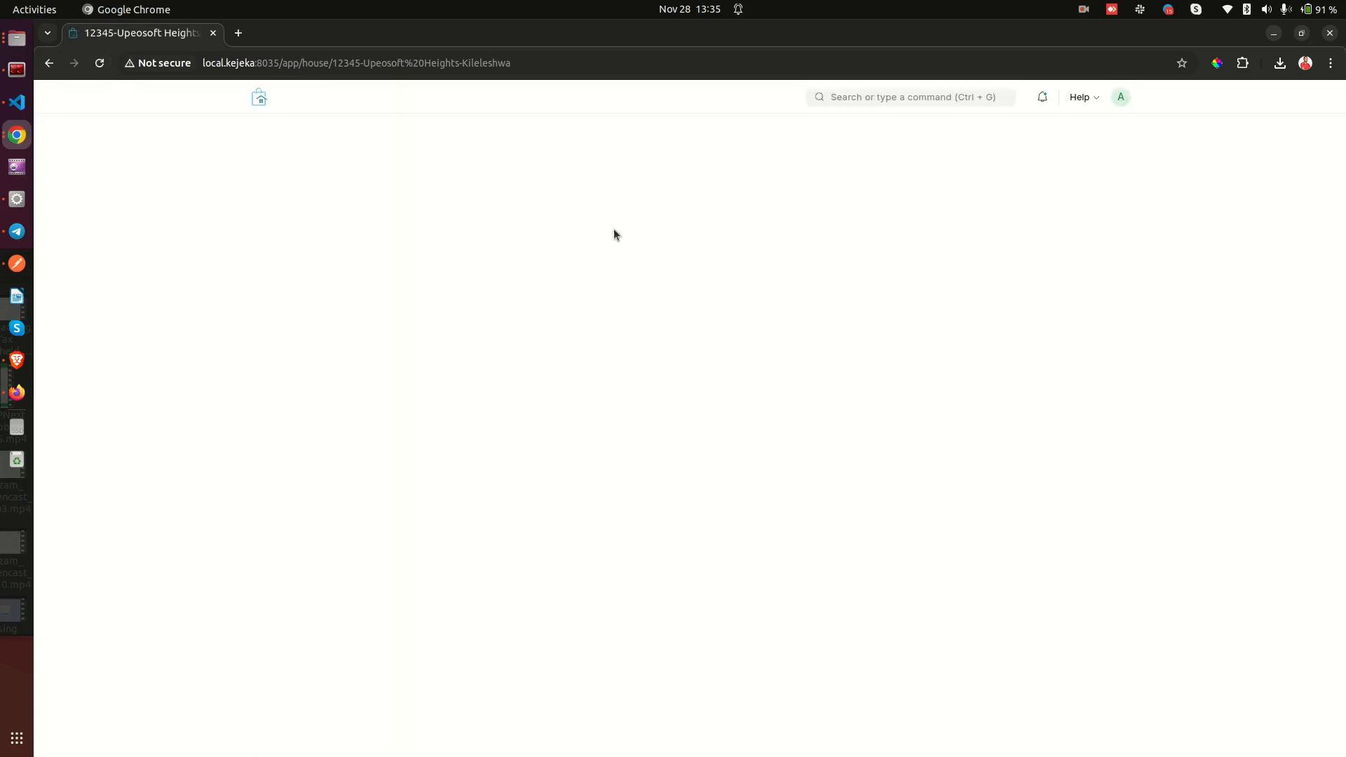
click(487, 179)
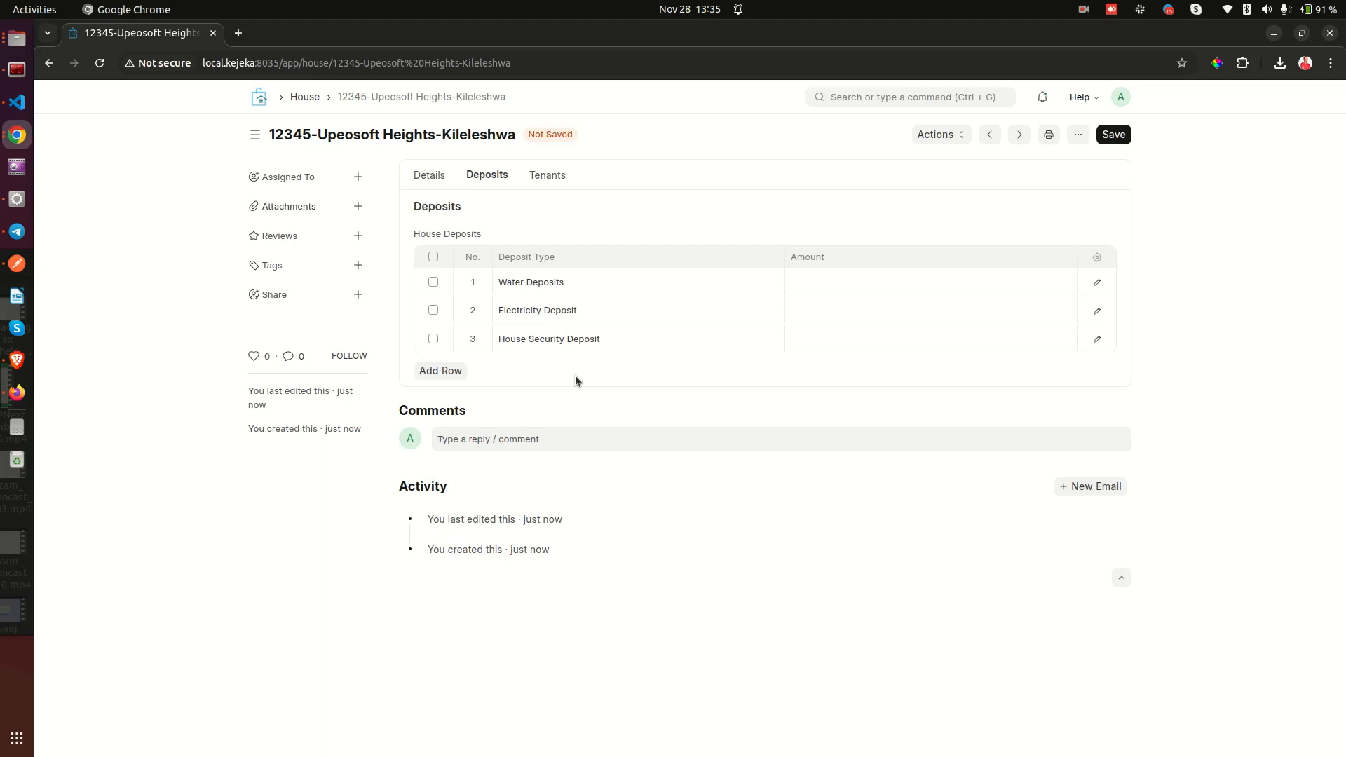
click(830, 301)
click(844, 280)
click(841, 309)
click(846, 350)
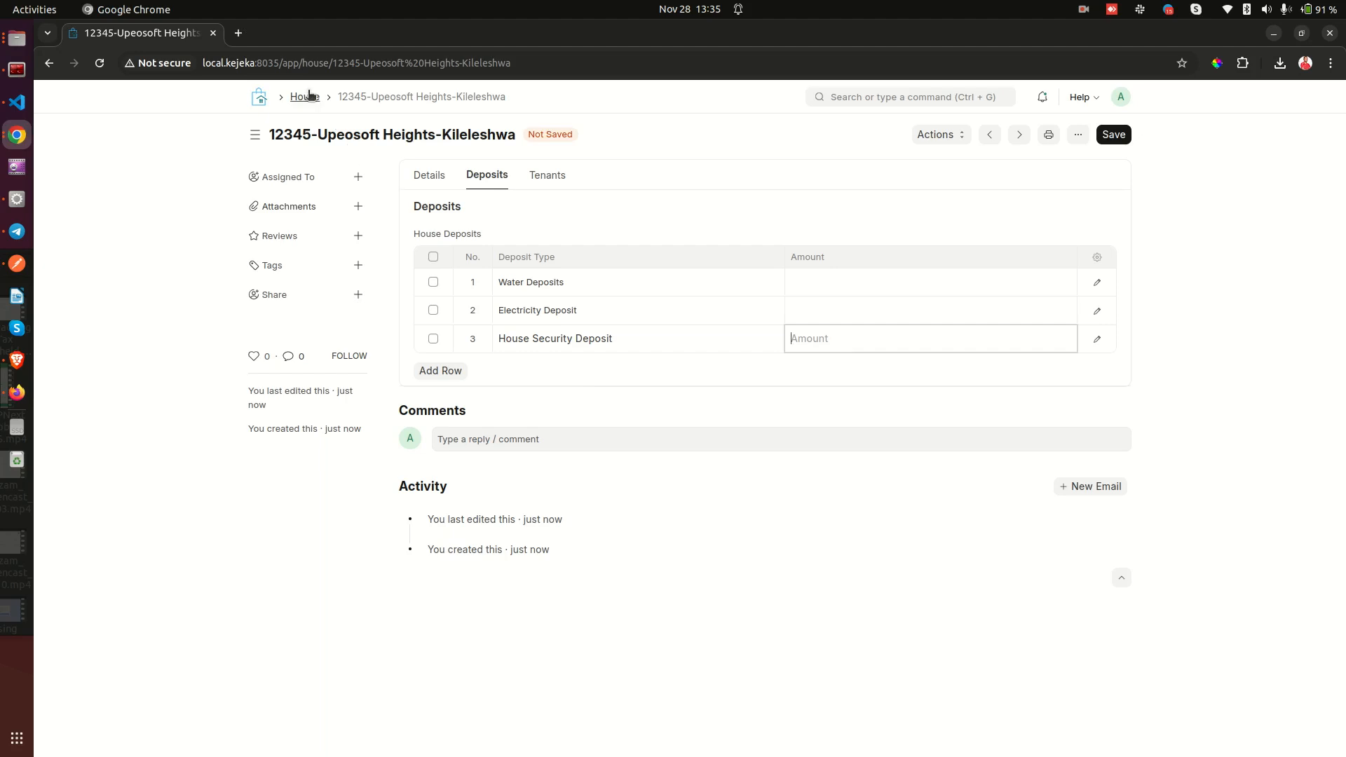
Review the house's Accept Multiple tenants field and its tenant information table.
click(431, 177)
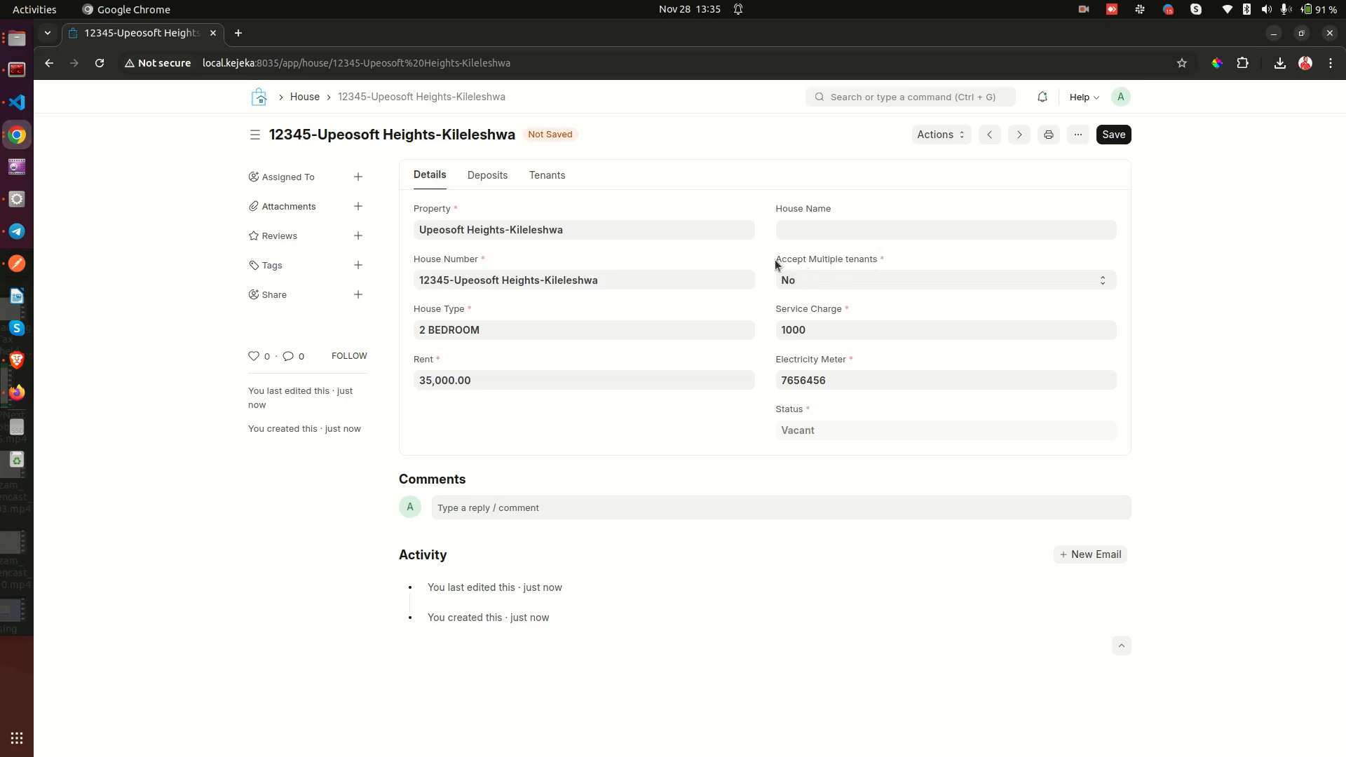
click(877, 264)
click(549, 174)
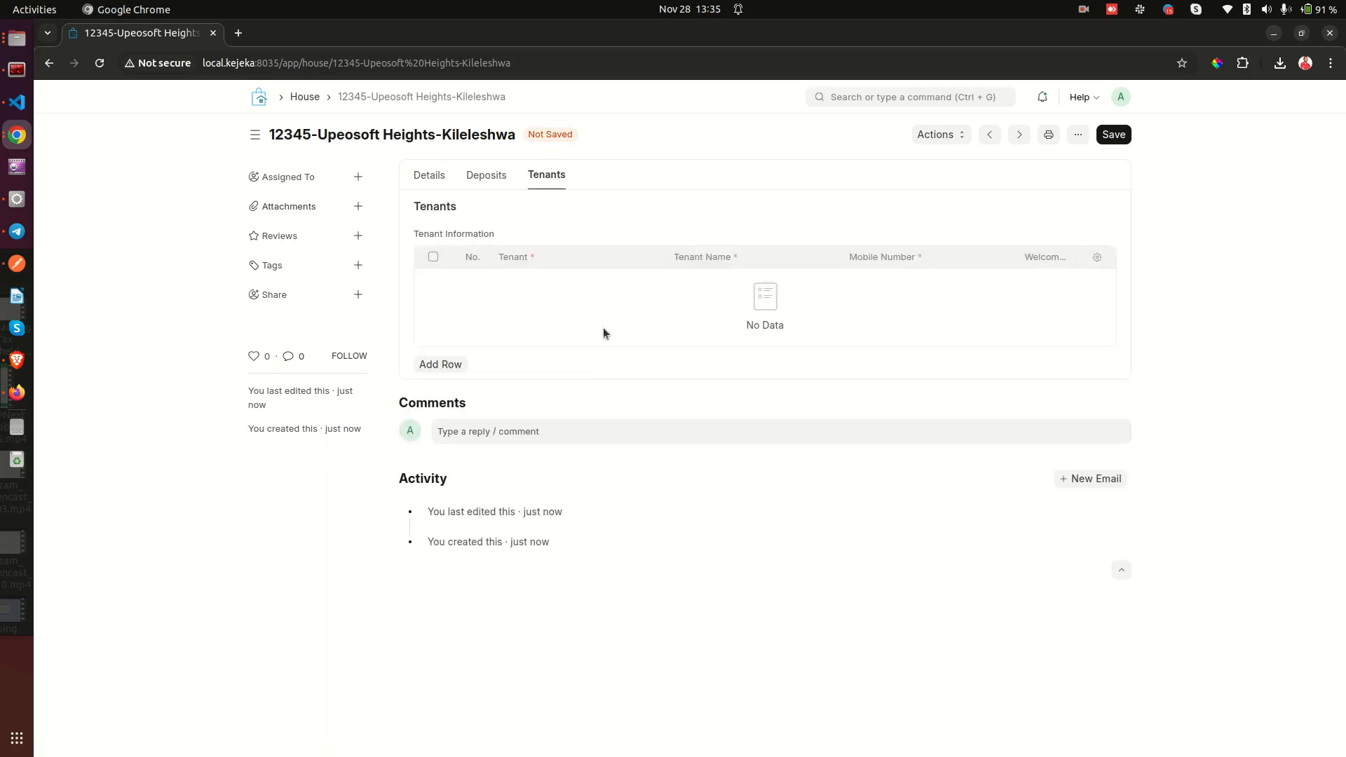
Set the house's Accept Multiple tenants option to Yes and its number of tenants to 2.
click(429, 175)
click(795, 280)
click(805, 298)
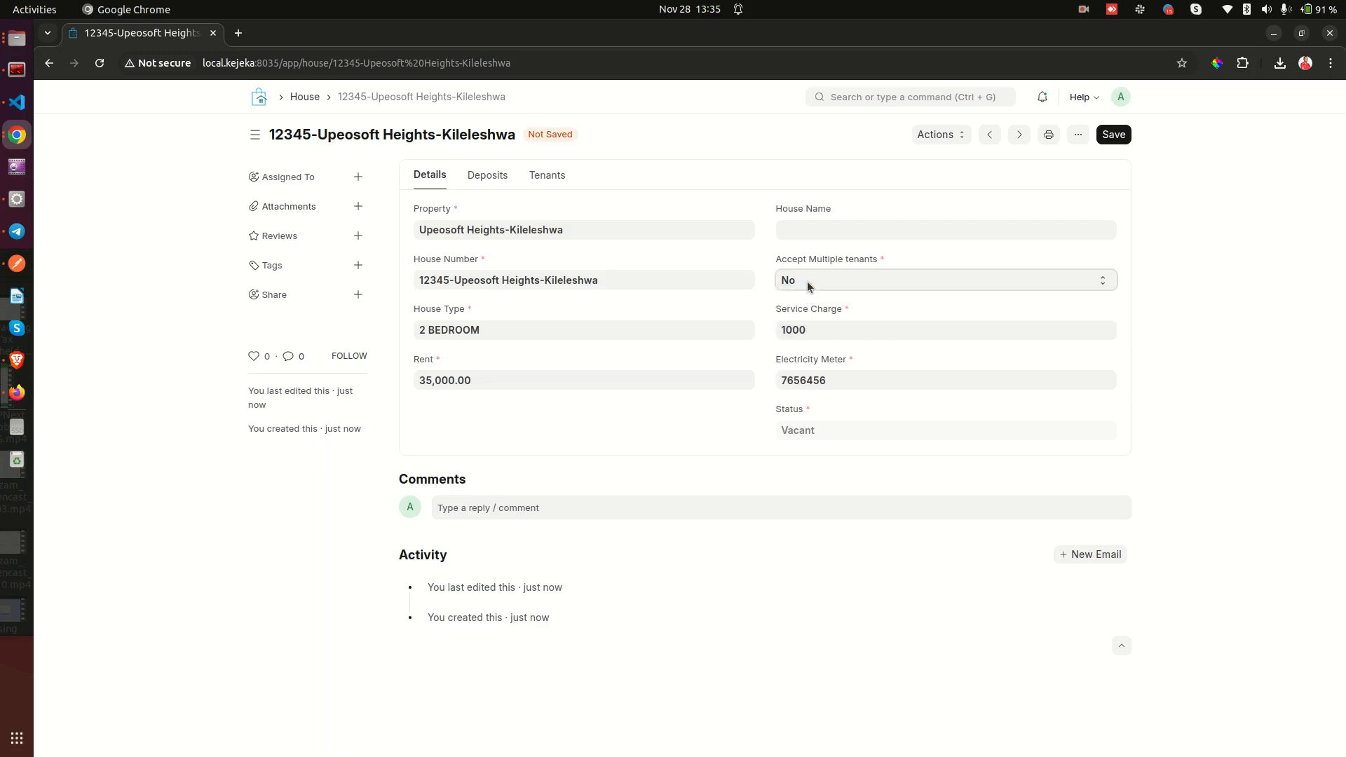
click(840, 284)
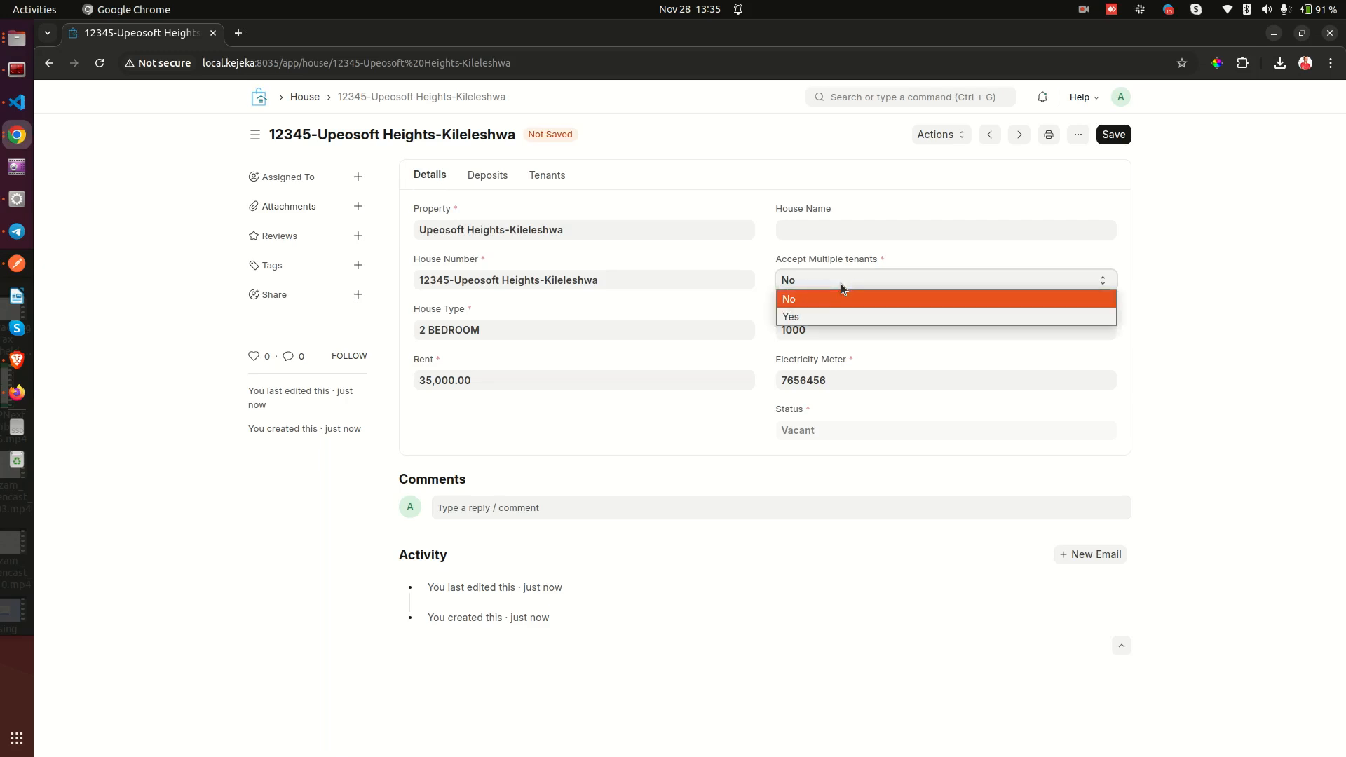
click(810, 317)
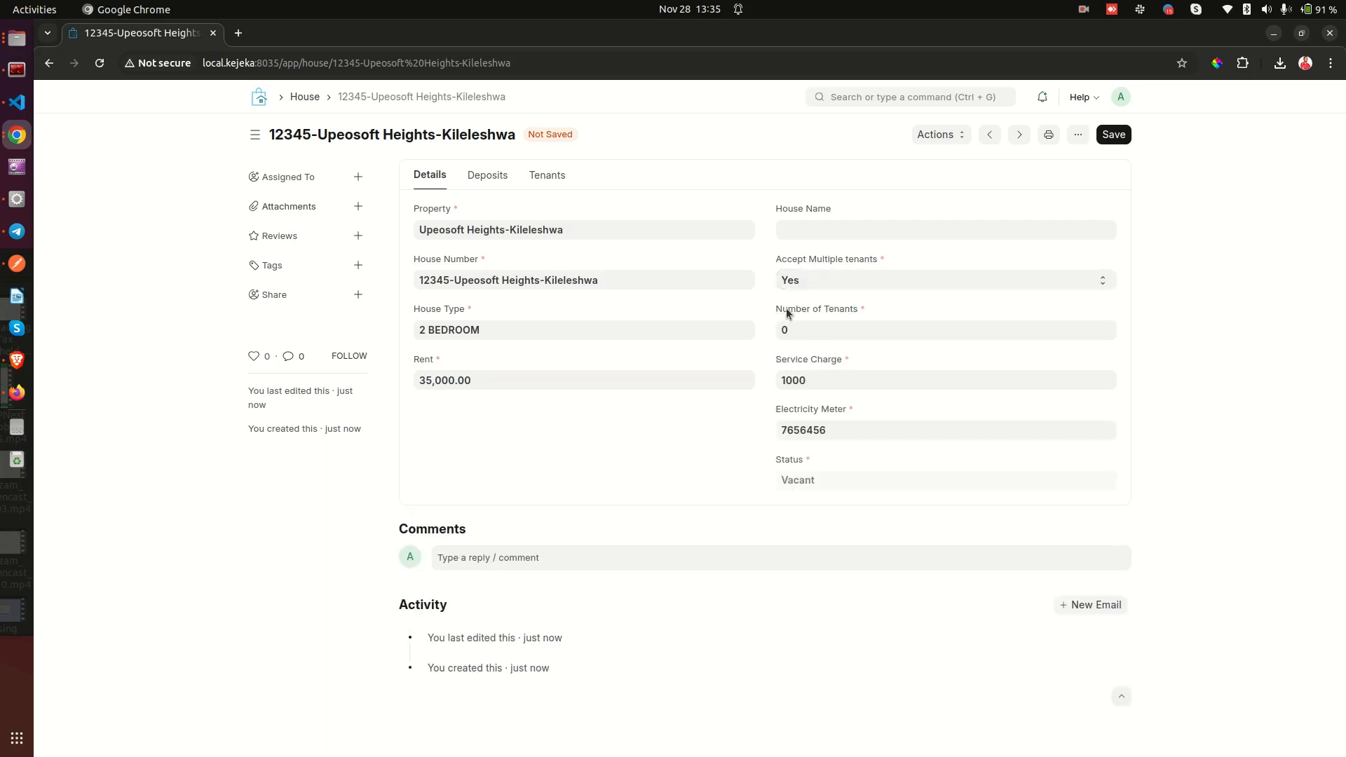
triple_click(839, 306)
click(824, 331)
text(2)
click(715, 361)
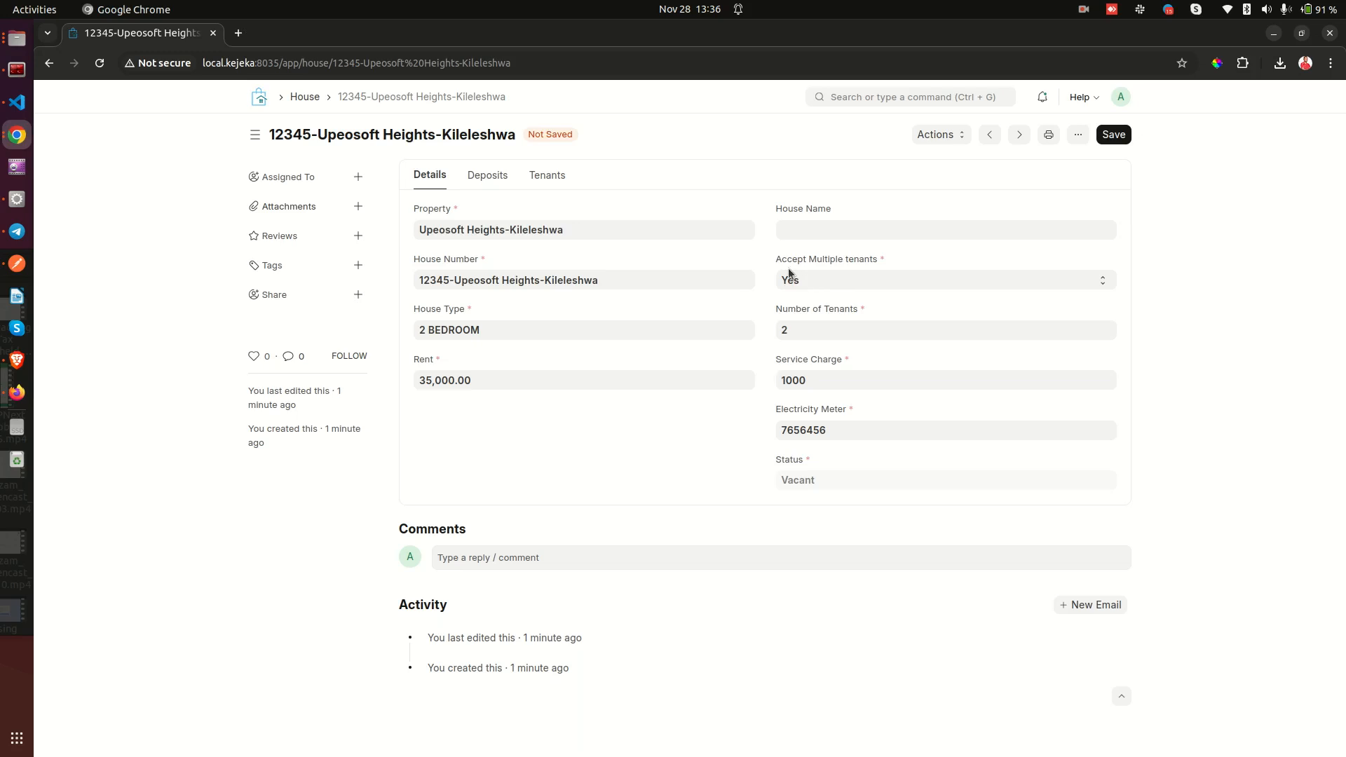
Examine how the house's Accept Multiple tenants and Number of Tenants fields relate to the columns of its tenant information table.
drag(776, 265, 878, 257)
click(797, 290)
click(797, 291)
click(778, 419)
click(539, 183)
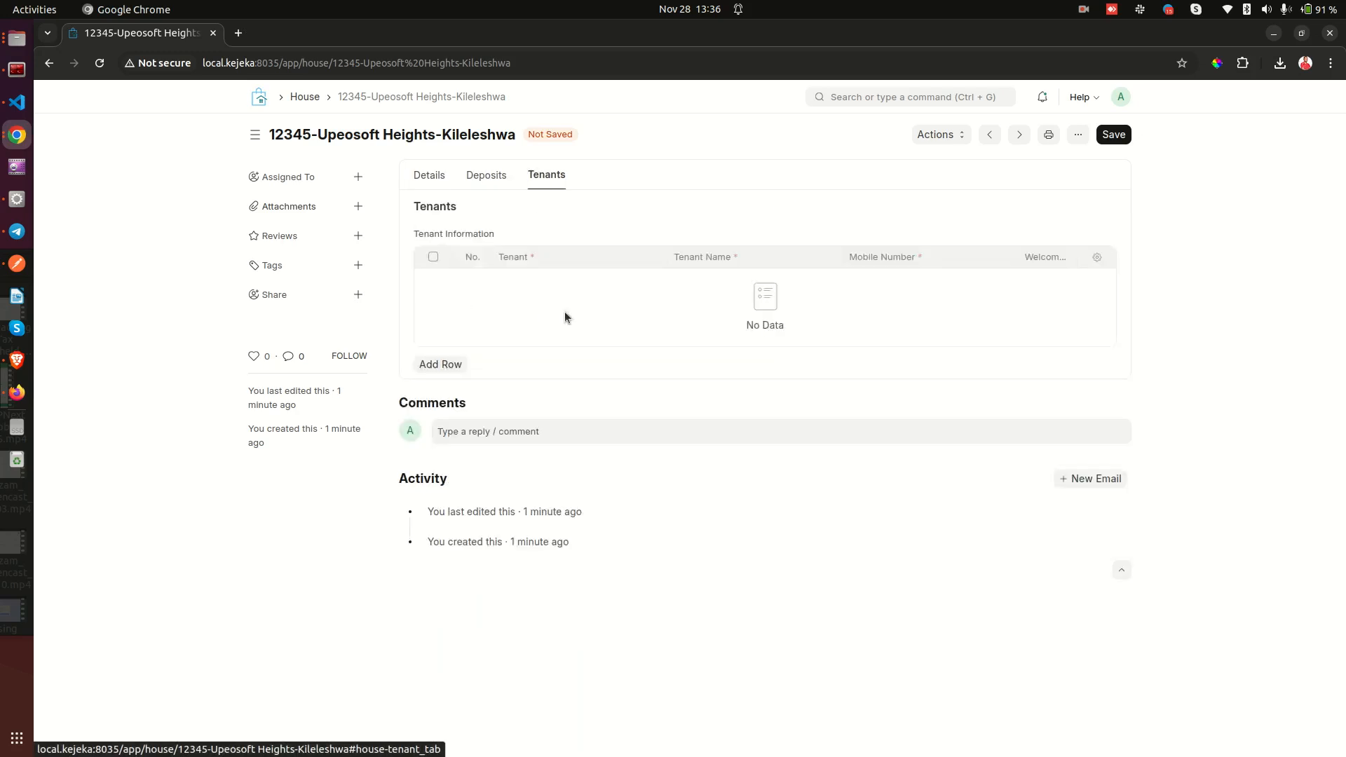
click(431, 180)
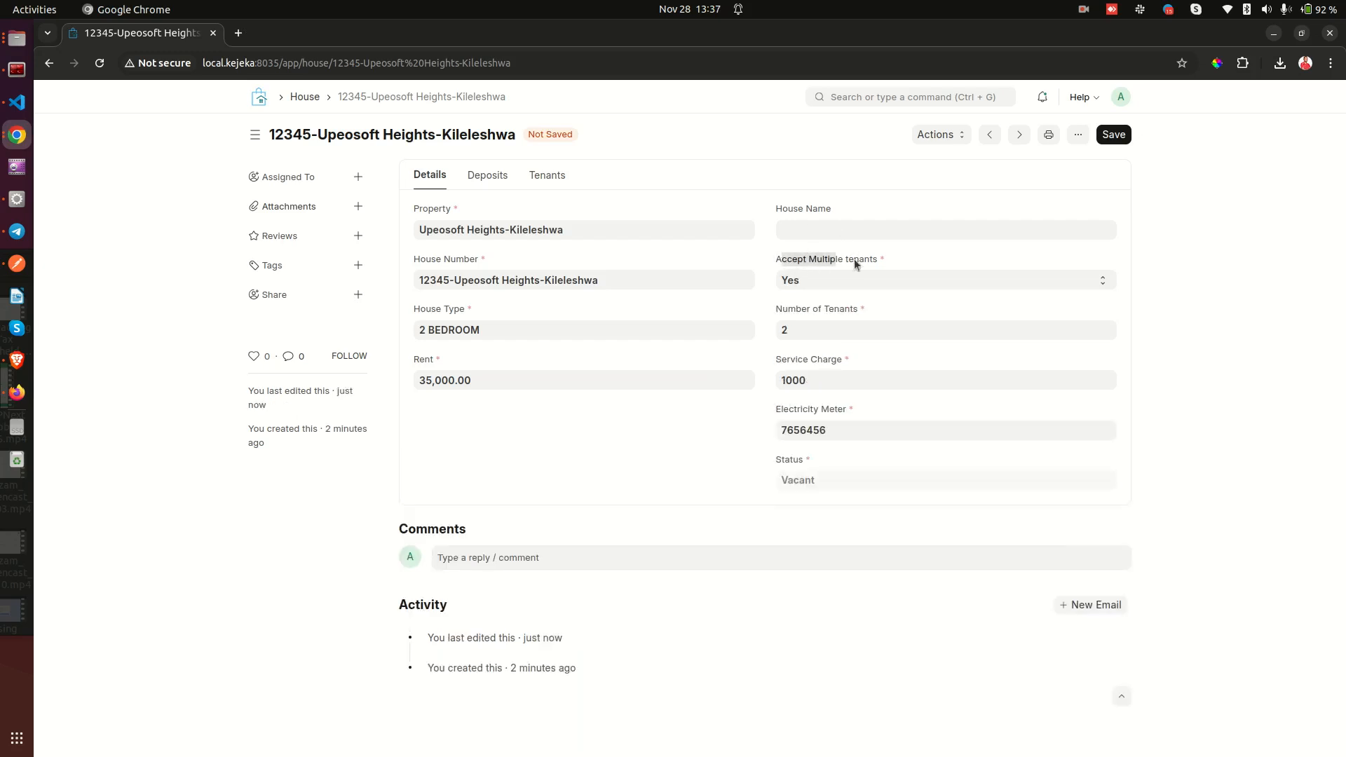
click(810, 284)
click(805, 284)
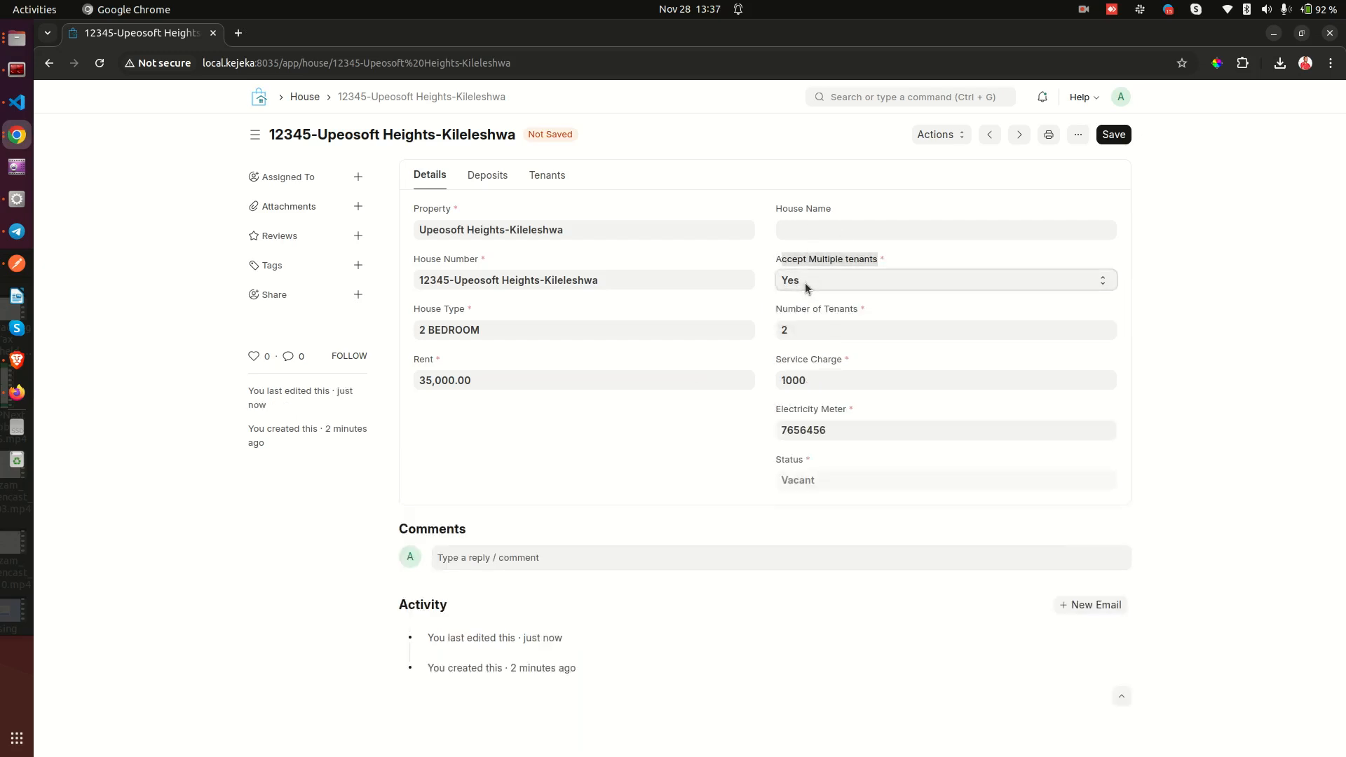
click(779, 314)
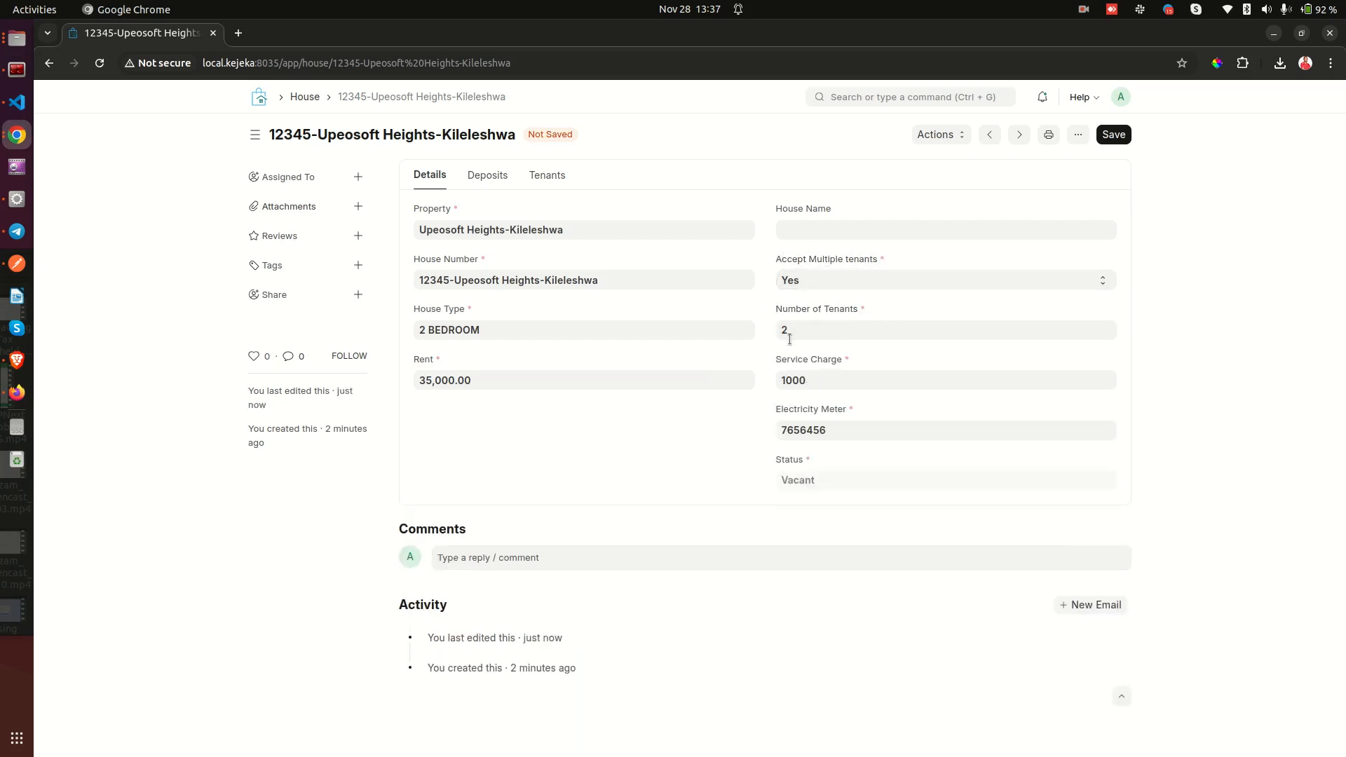
click(552, 175)
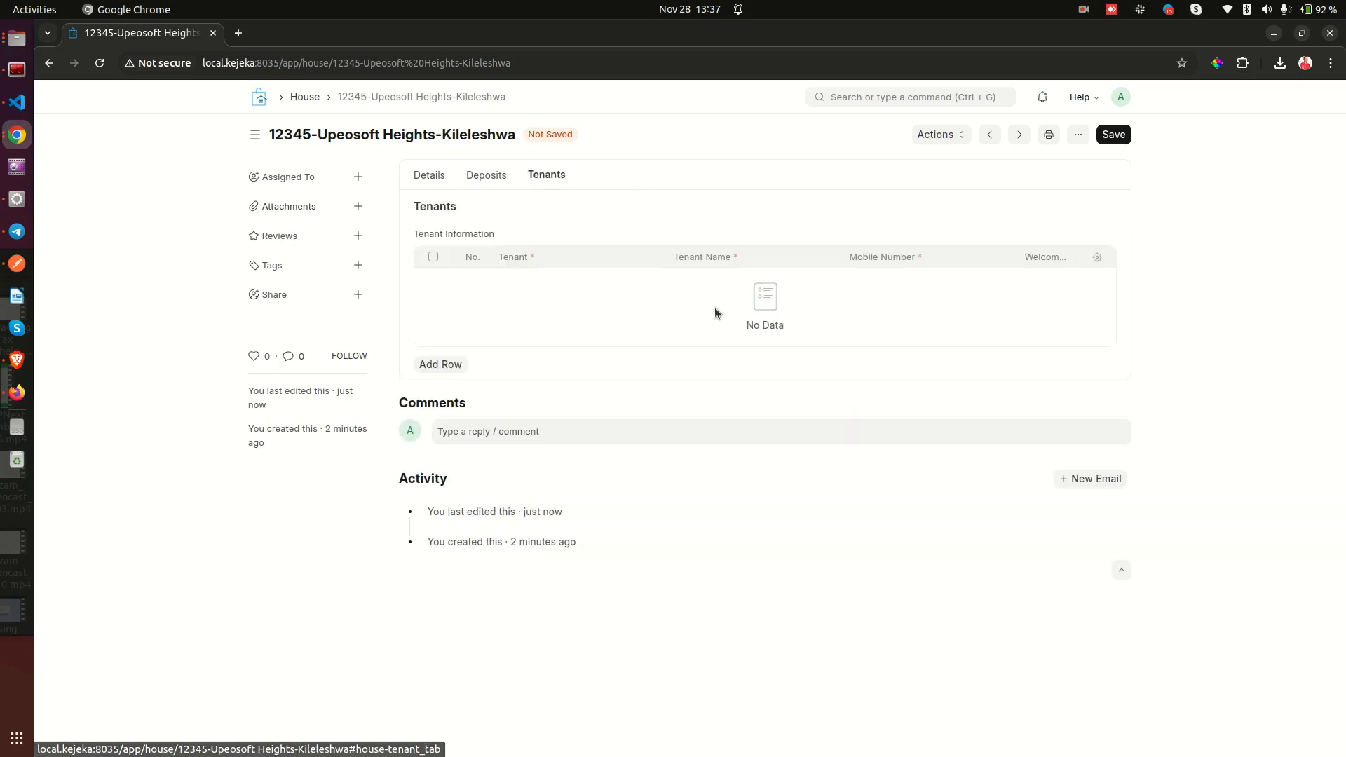
Examine the house's Status field alongside its tenant information table.
click(439, 174)
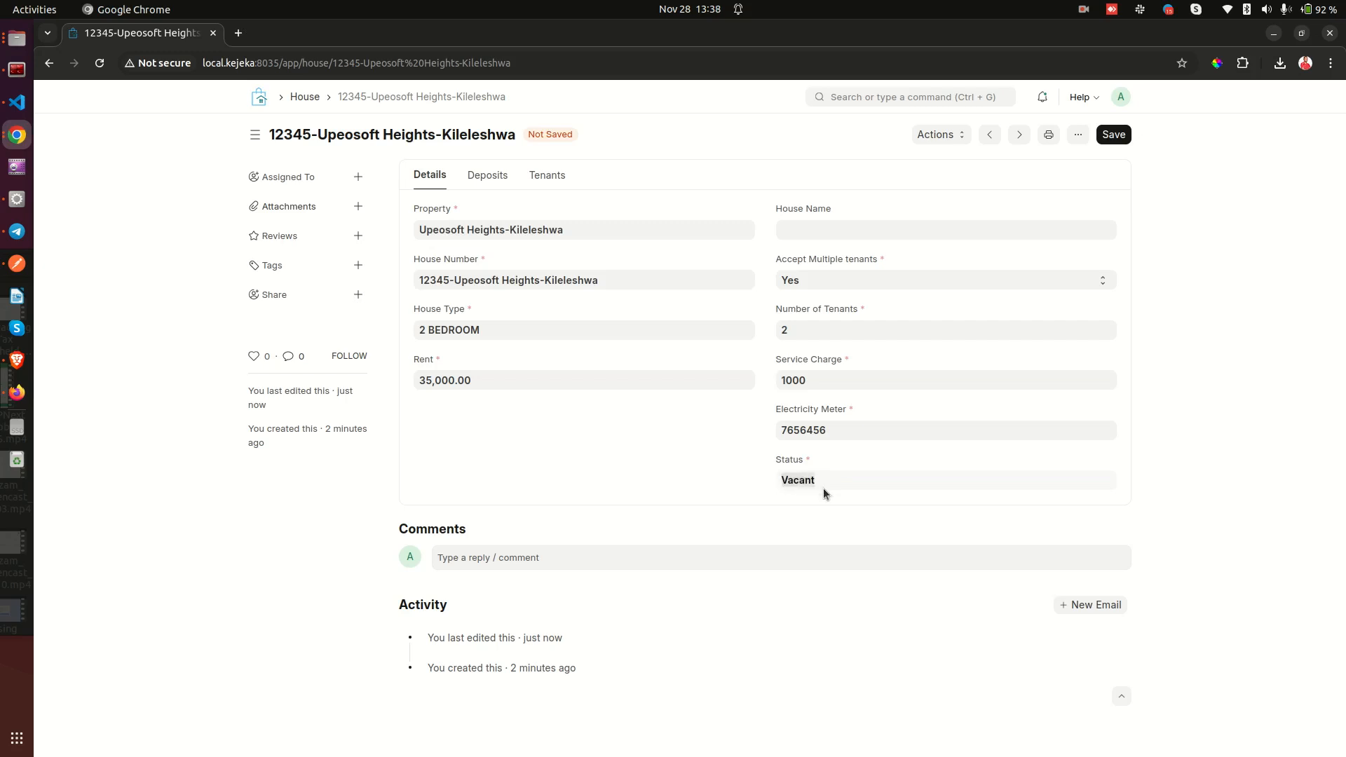
click(561, 179)
click(430, 177)
click(538, 174)
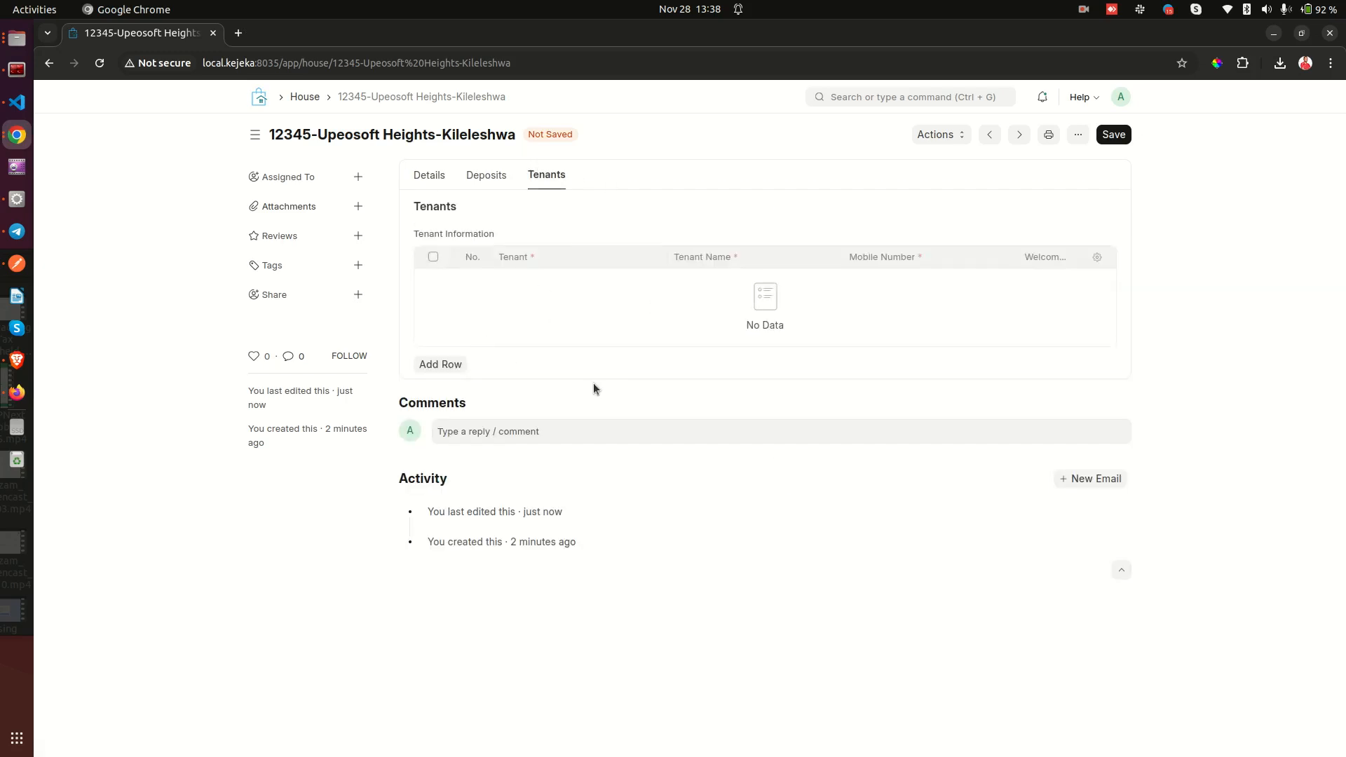
Set the house's Accept Multiple tenants option to No and recheck its tenant information table.
click(433, 181)
click(816, 284)
click(805, 297)
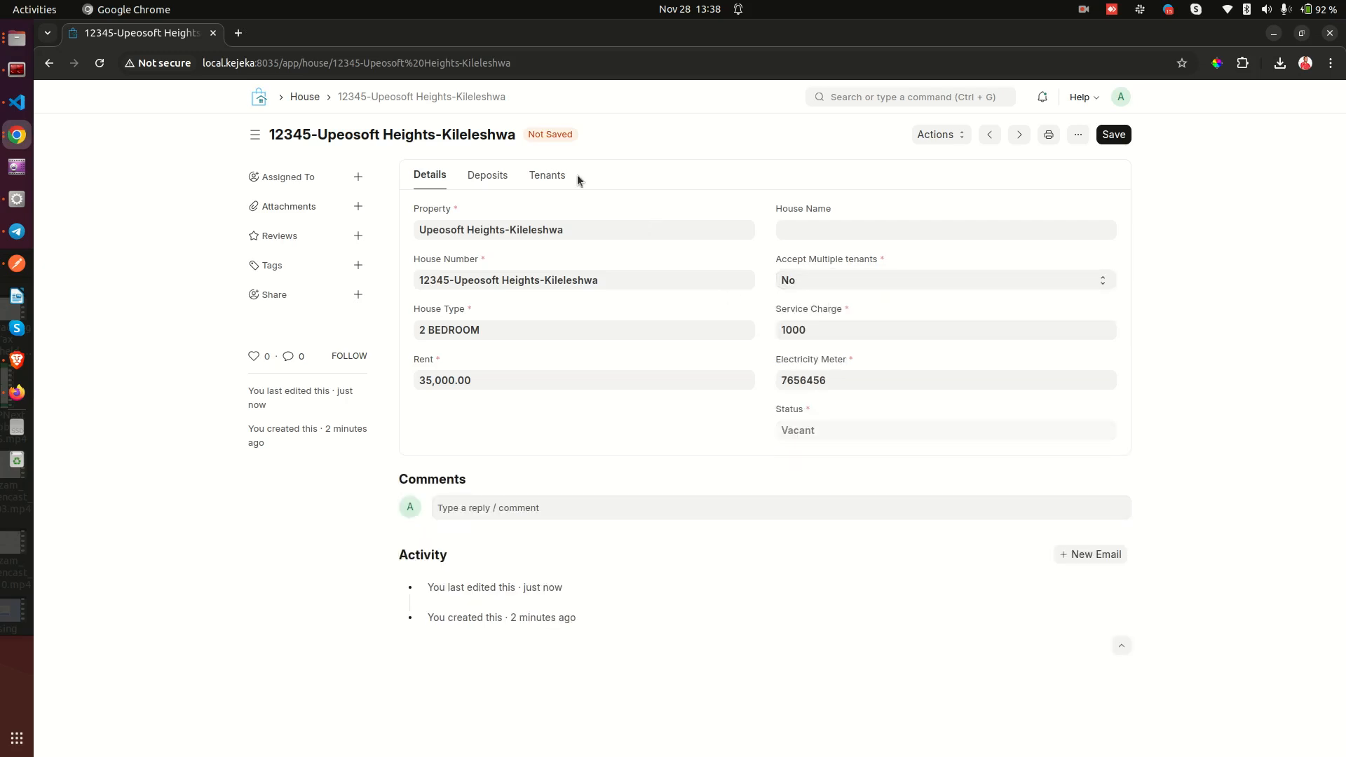
click(544, 175)
click(436, 175)
click(547, 174)
click(432, 176)
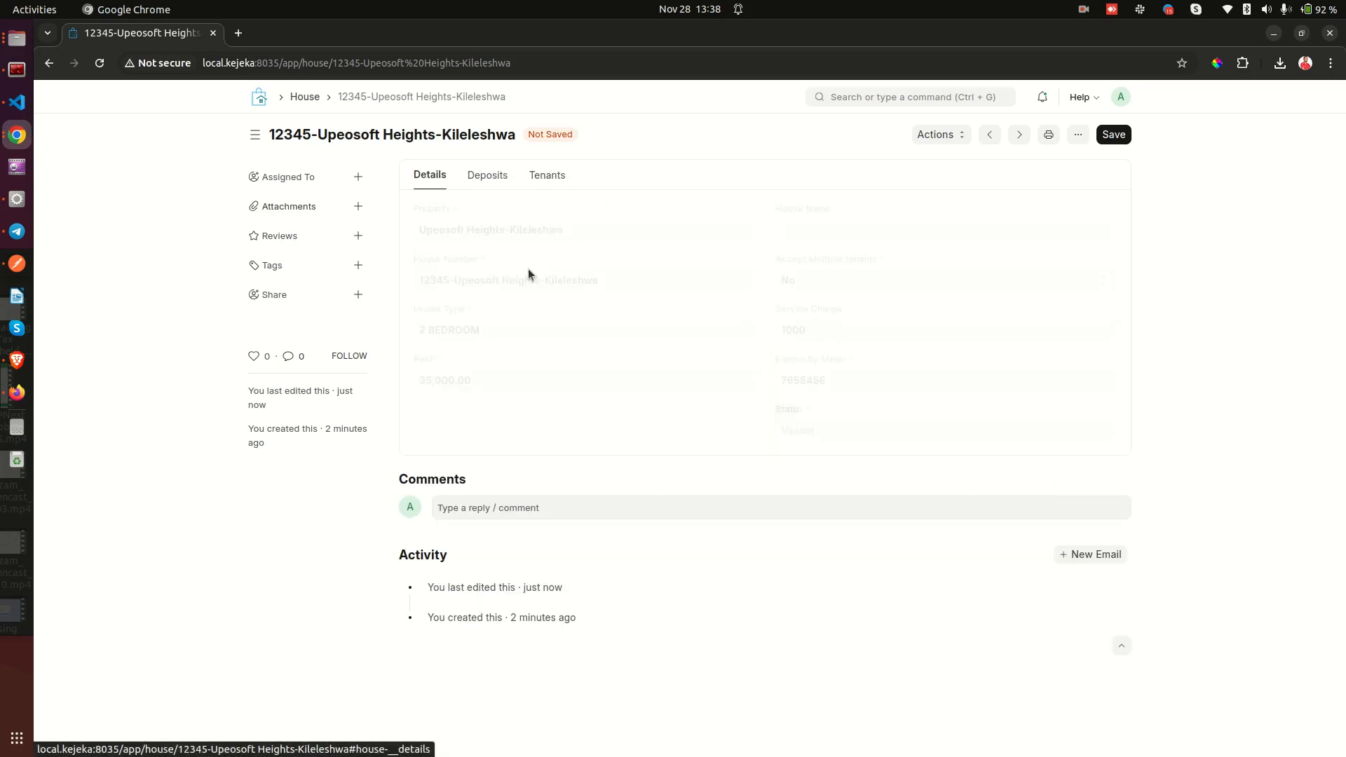